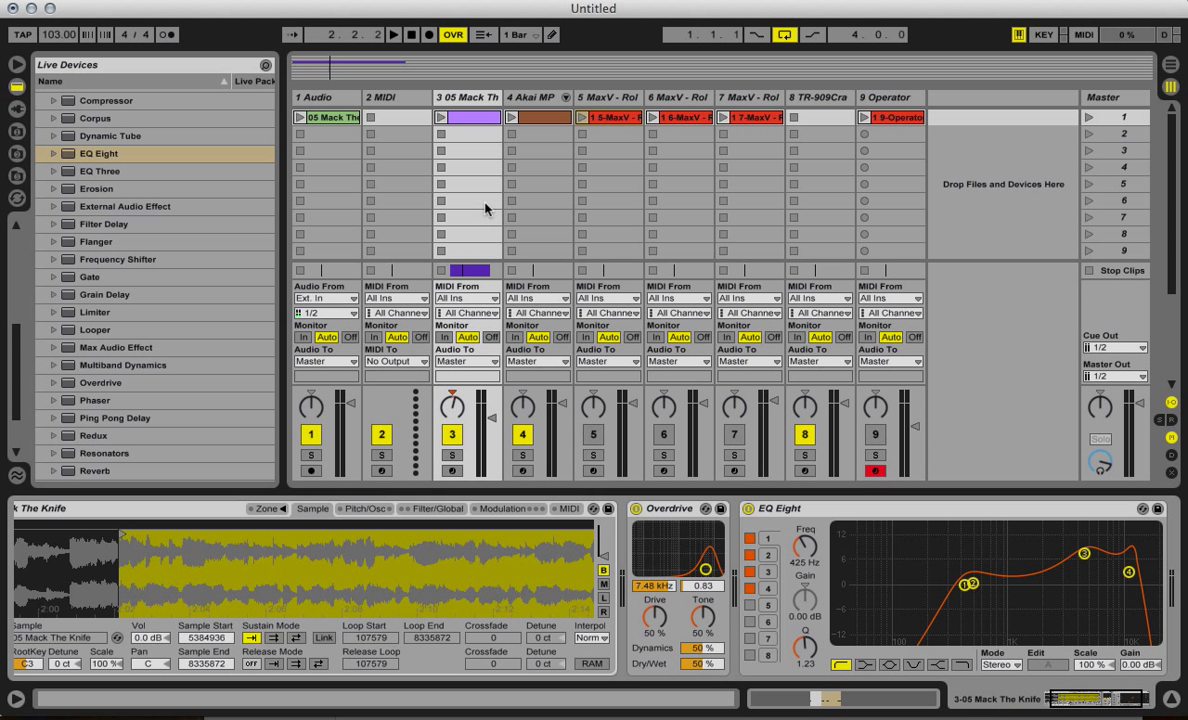
Arm the 05 Mack The Knife track and examine its sample waveform around the sample start point.
left_click(418, 438)
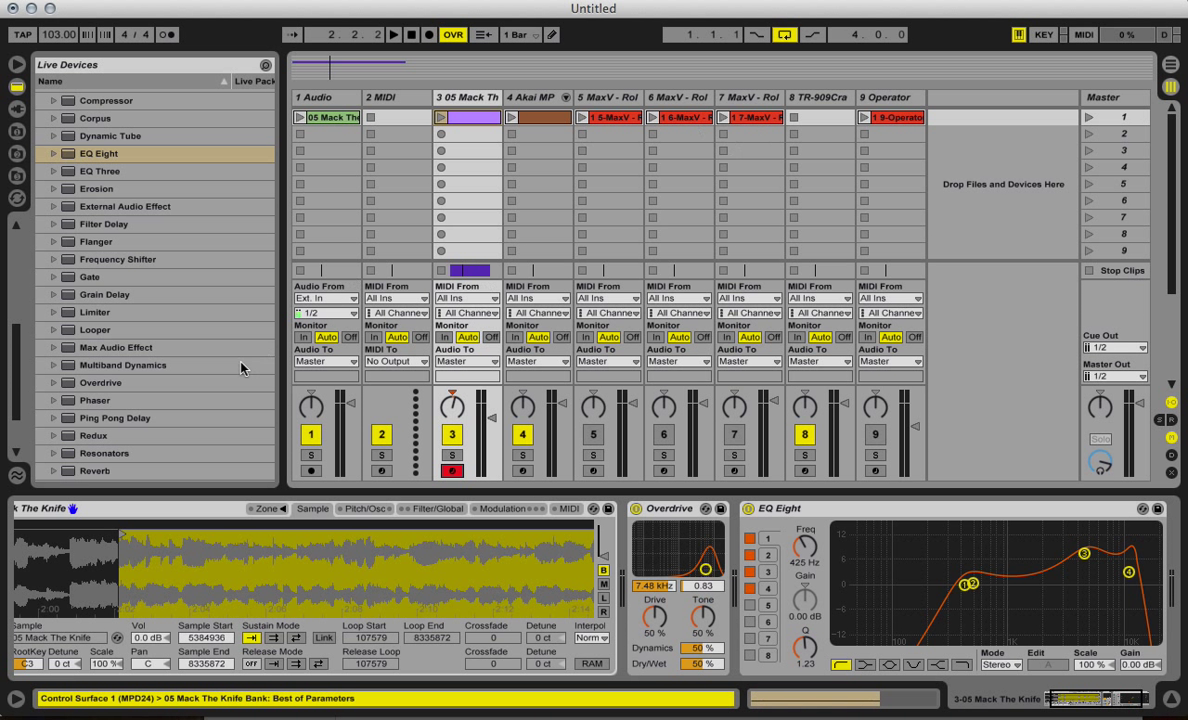
left_click_drag(216, 535, 585, 535)
scroll(216, 535, "right", 5)
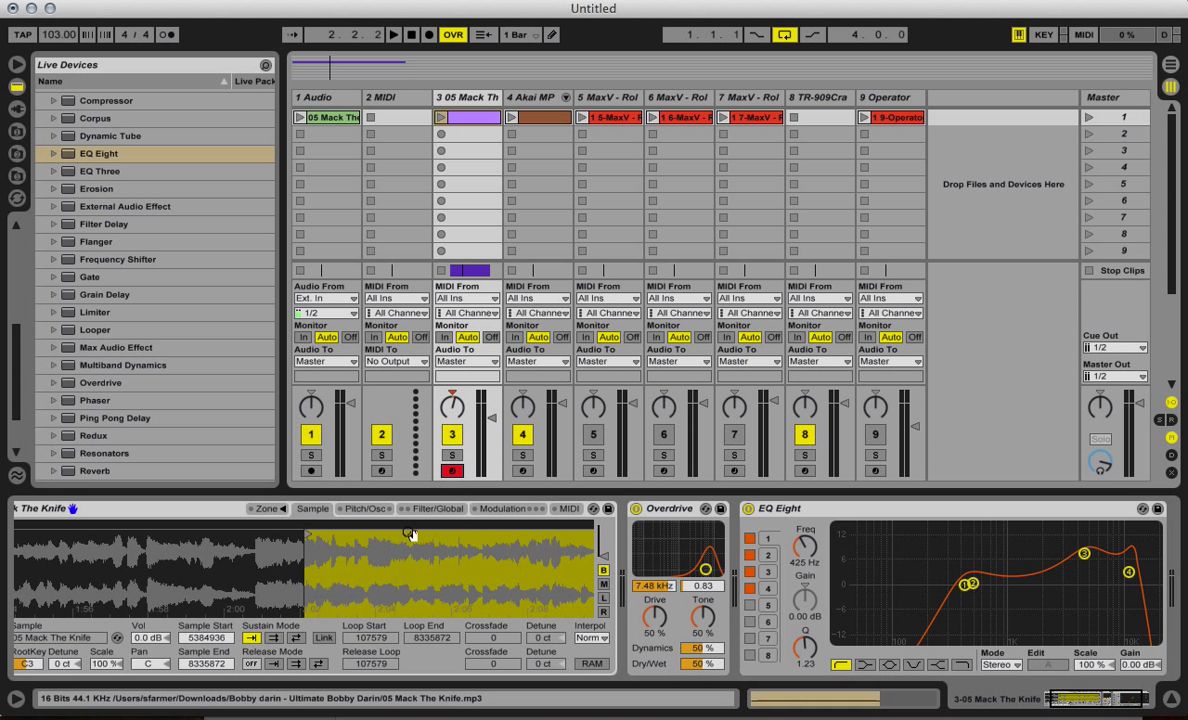
left_click_drag(1079, 712, 1052, 707)
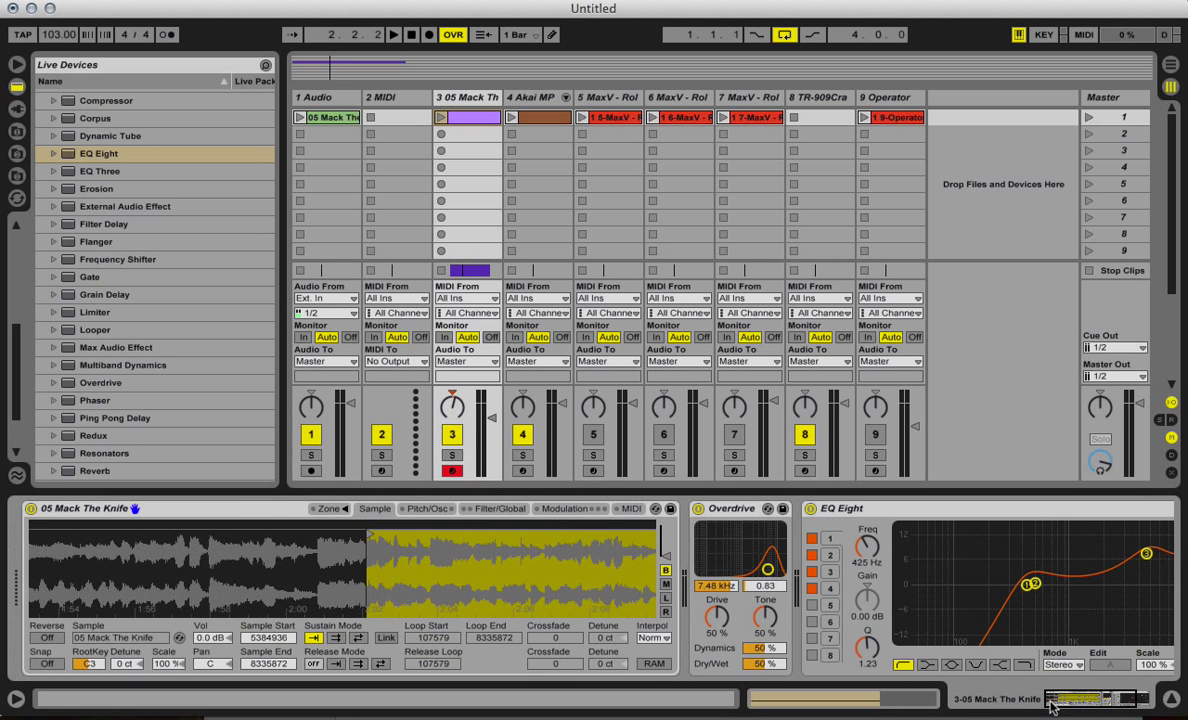
left_click_drag(397, 560, 397, 600)
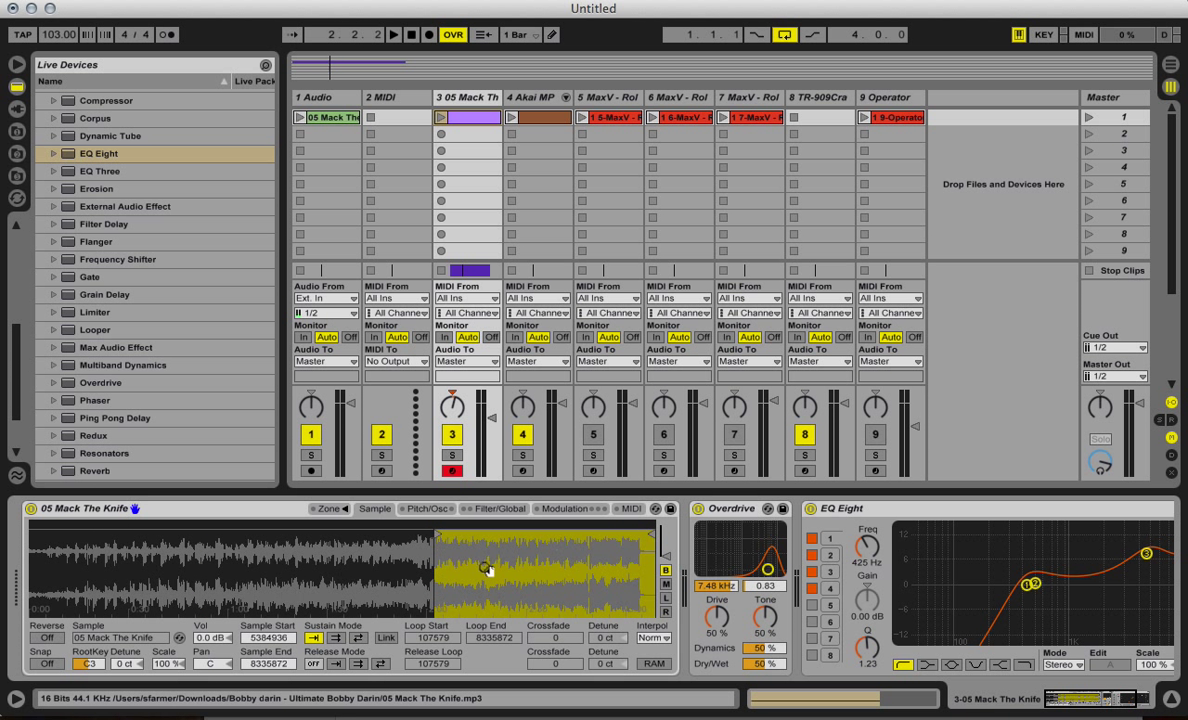
left_click_drag(438, 552, 438, 604)
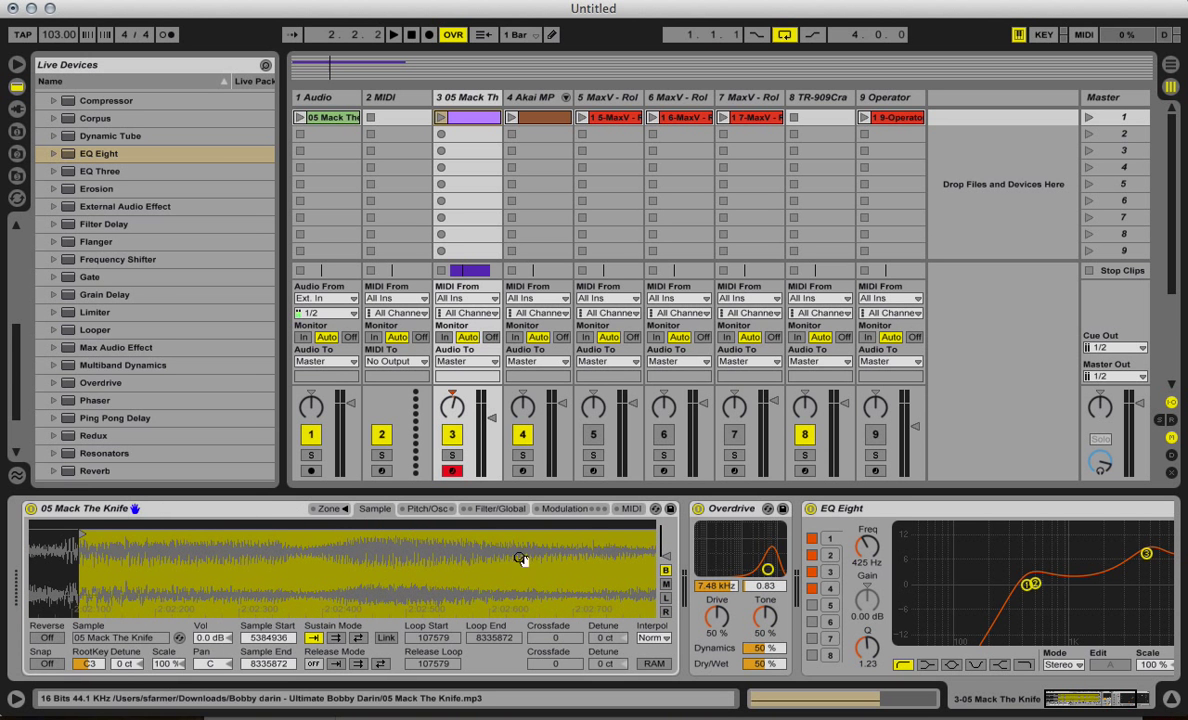
left_click_drag(524, 586, 524, 538)
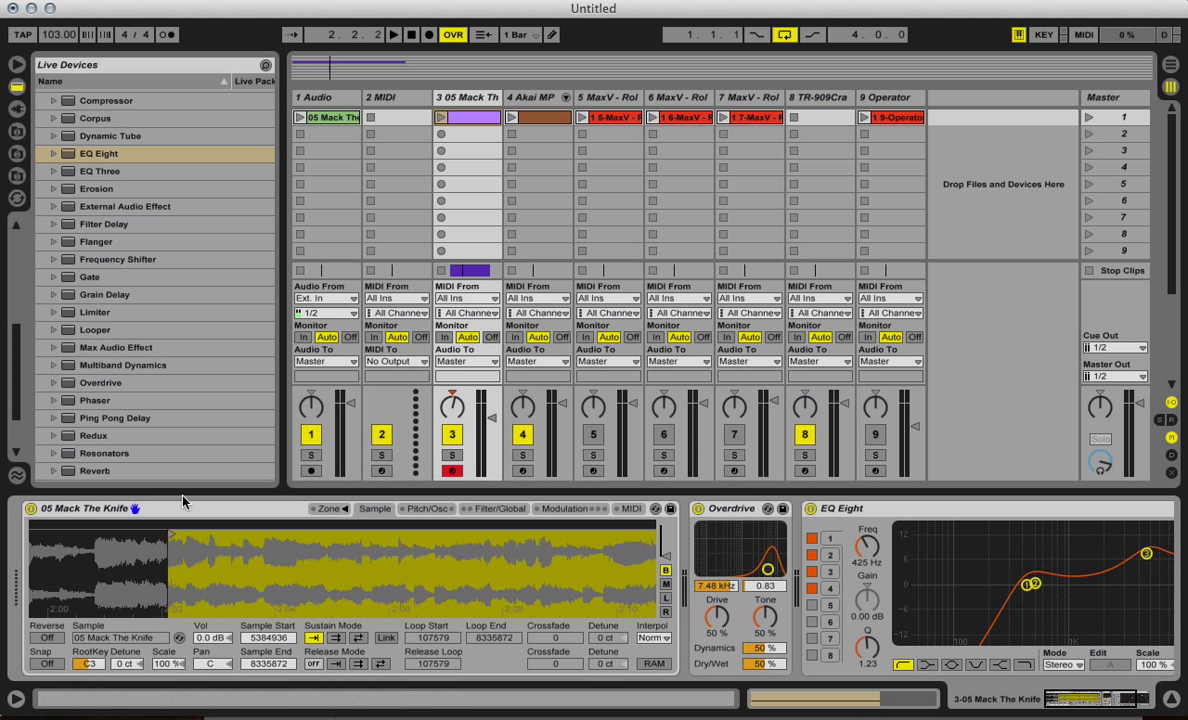
Add a Sampler instrument on a new track and load MaxV - Roland909 - 909SDB 10.wav from the Roland Tr-909 folder.
scroll(218, 352, "down", 3)
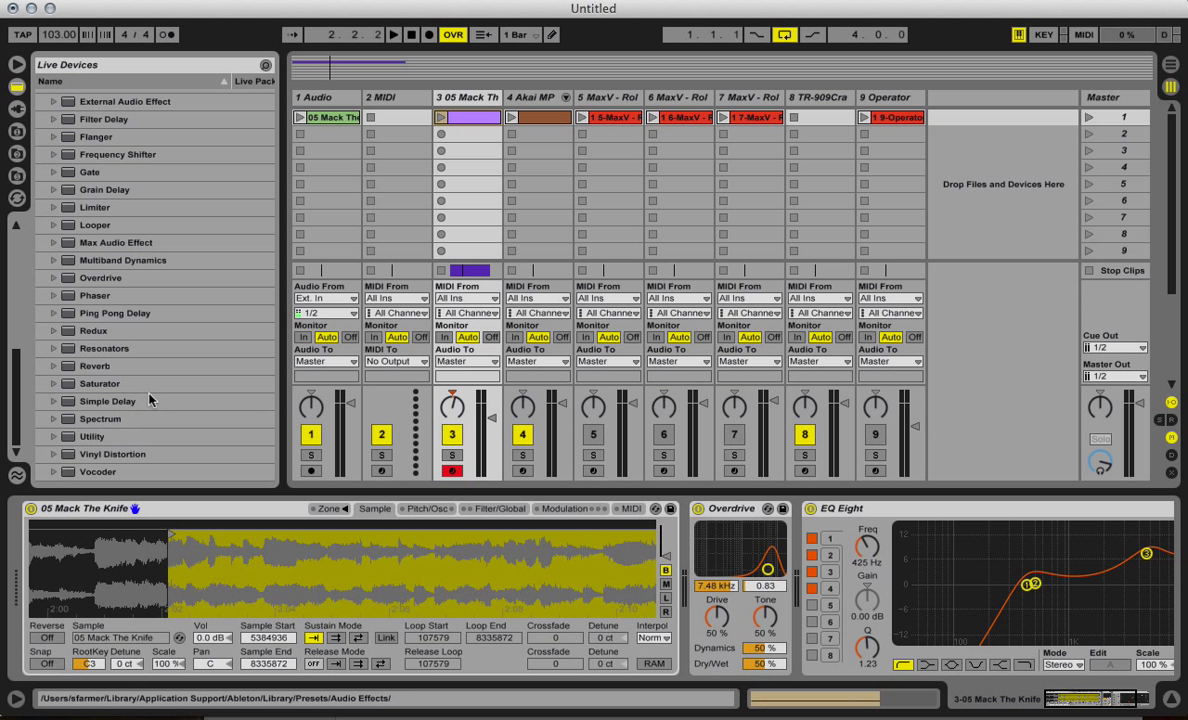
scroll(105, 353, "up", 10)
left_click_drag(90, 273, 935, 162)
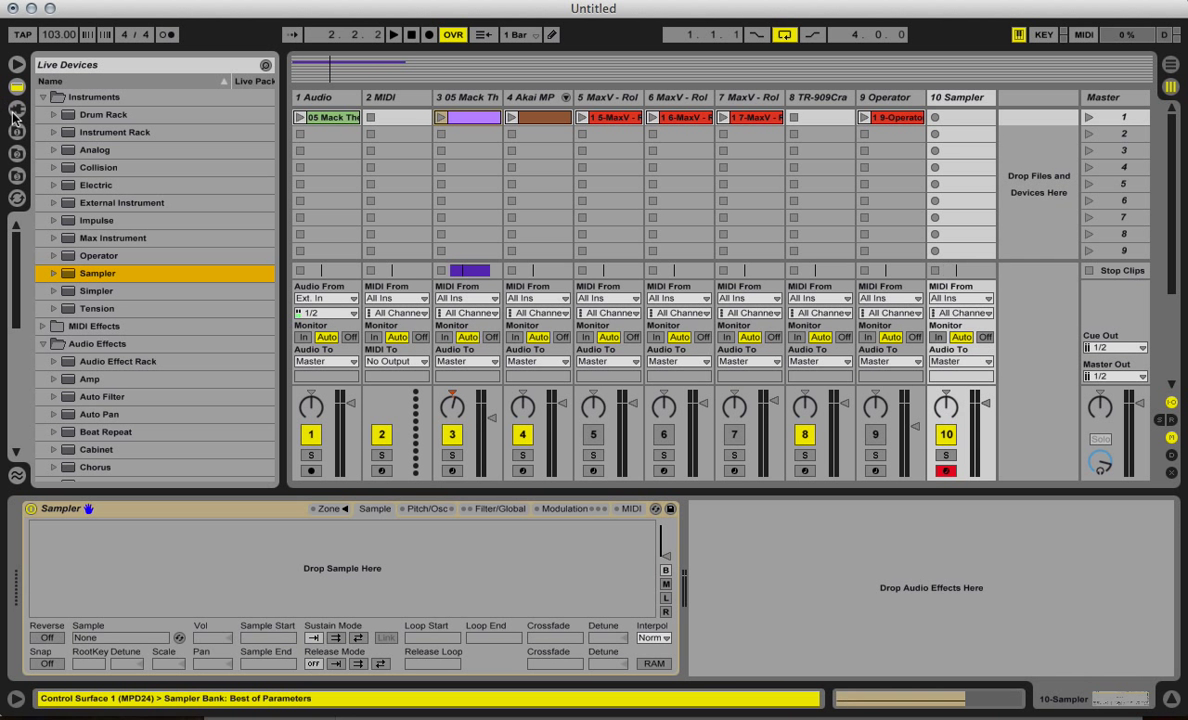
left_click(17, 132)
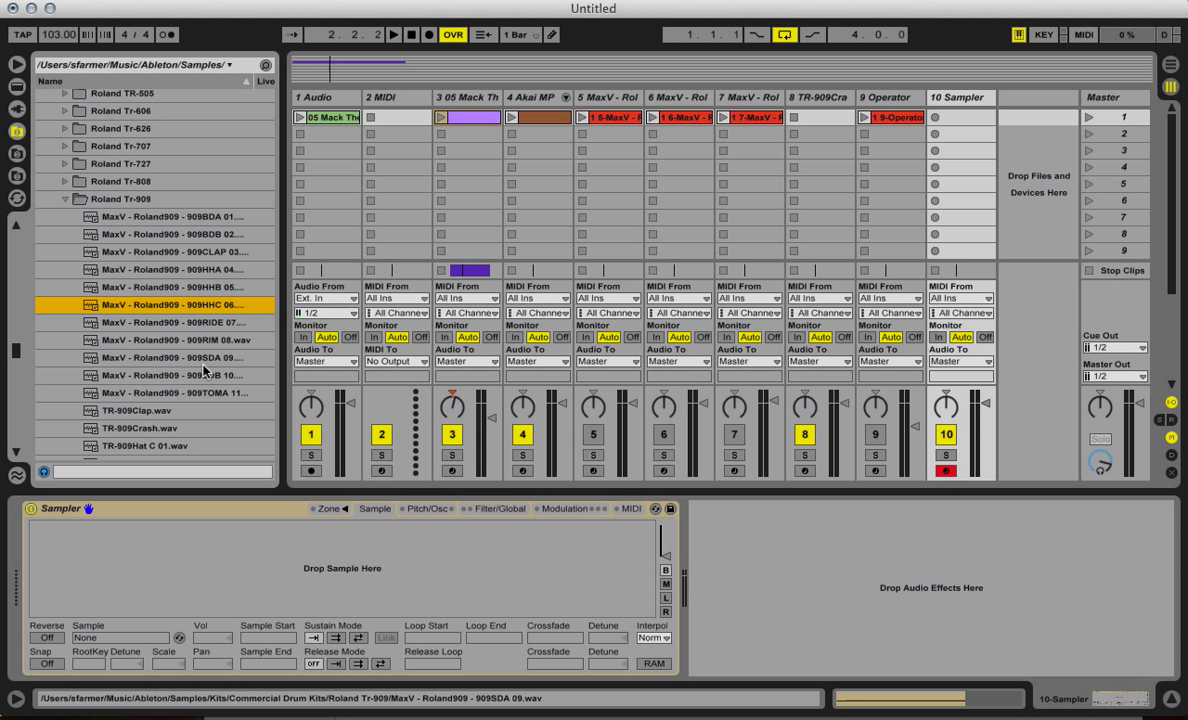
left_click(170, 374)
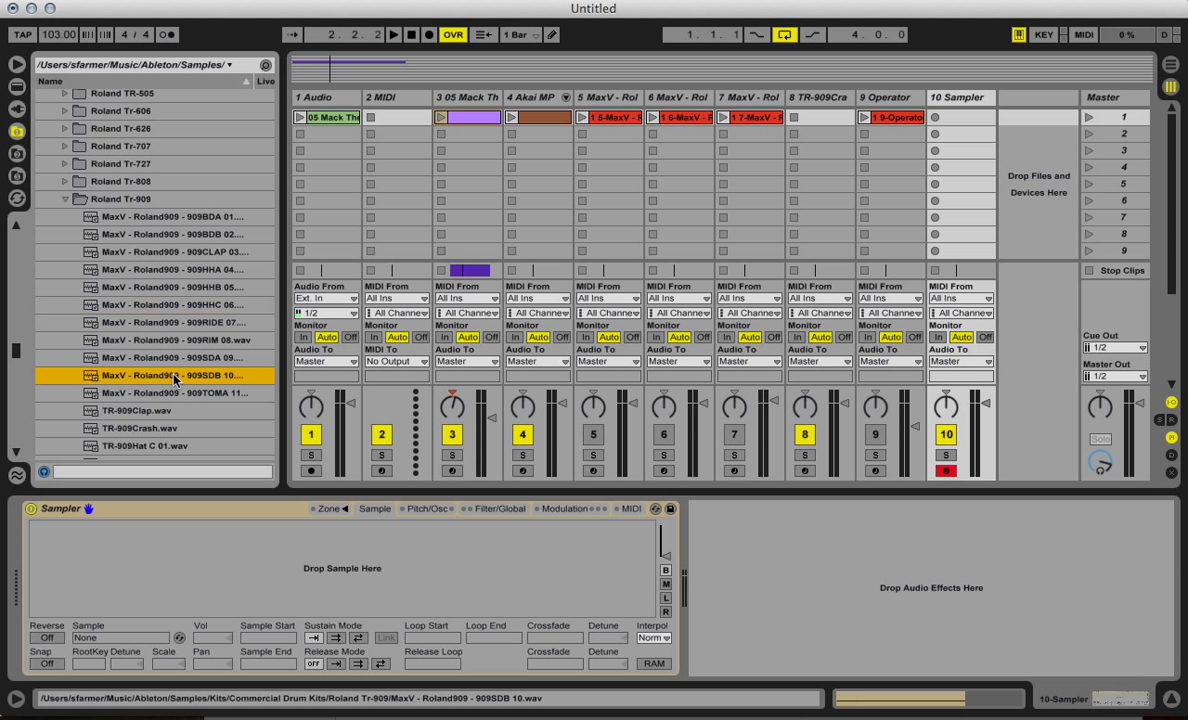
left_click_drag(357, 551, 357, 553)
Audition the loaded 909 snare sample with repeated notes and delete its Sampler track.
key("a")
key("a")
key("a")
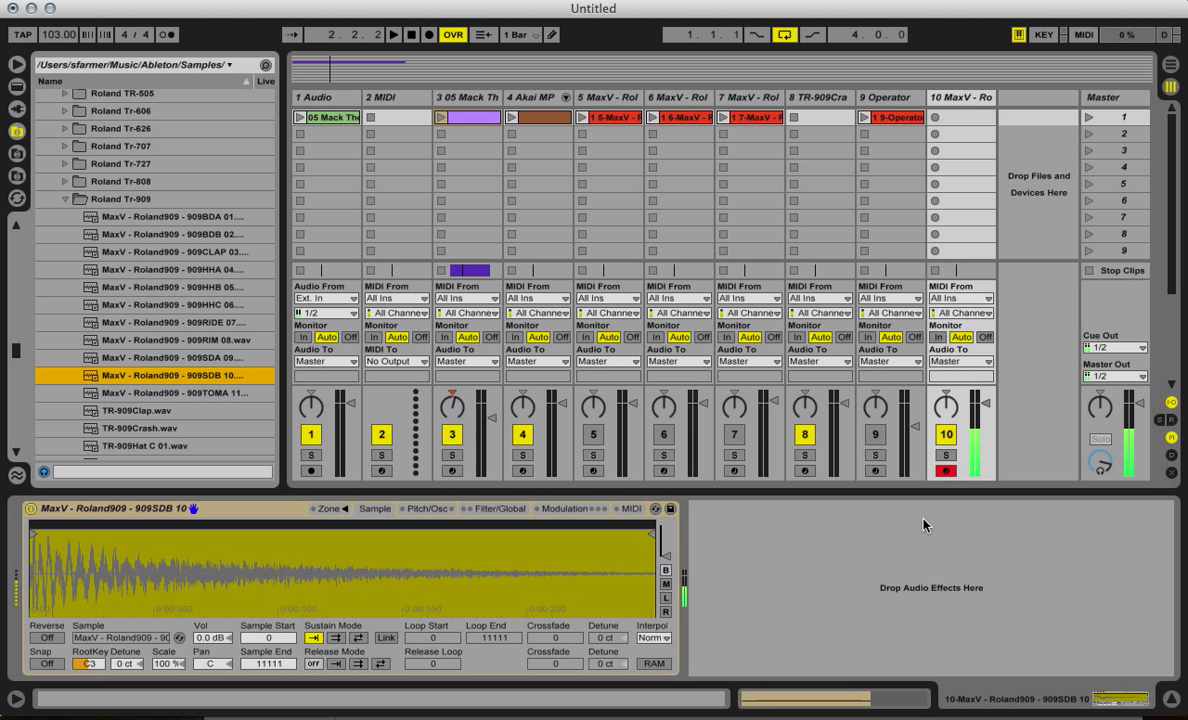
key("a")
key("a")
key("a")
key("a")
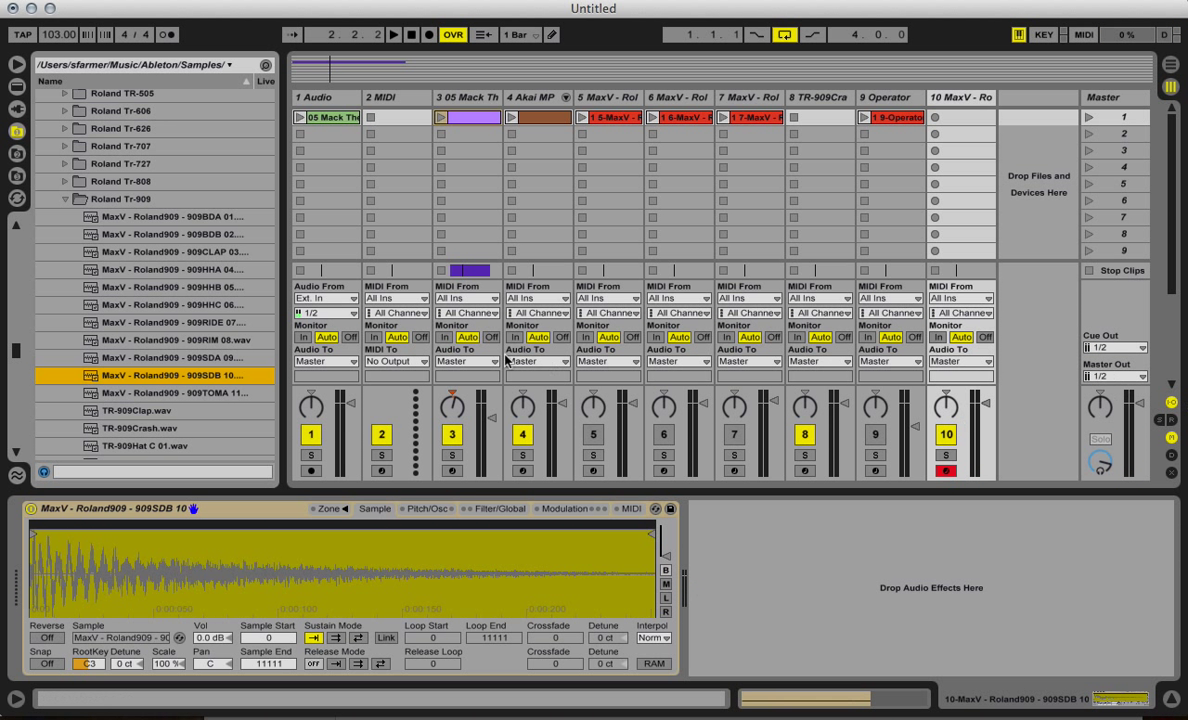
left_click(975, 103)
key("Delete")
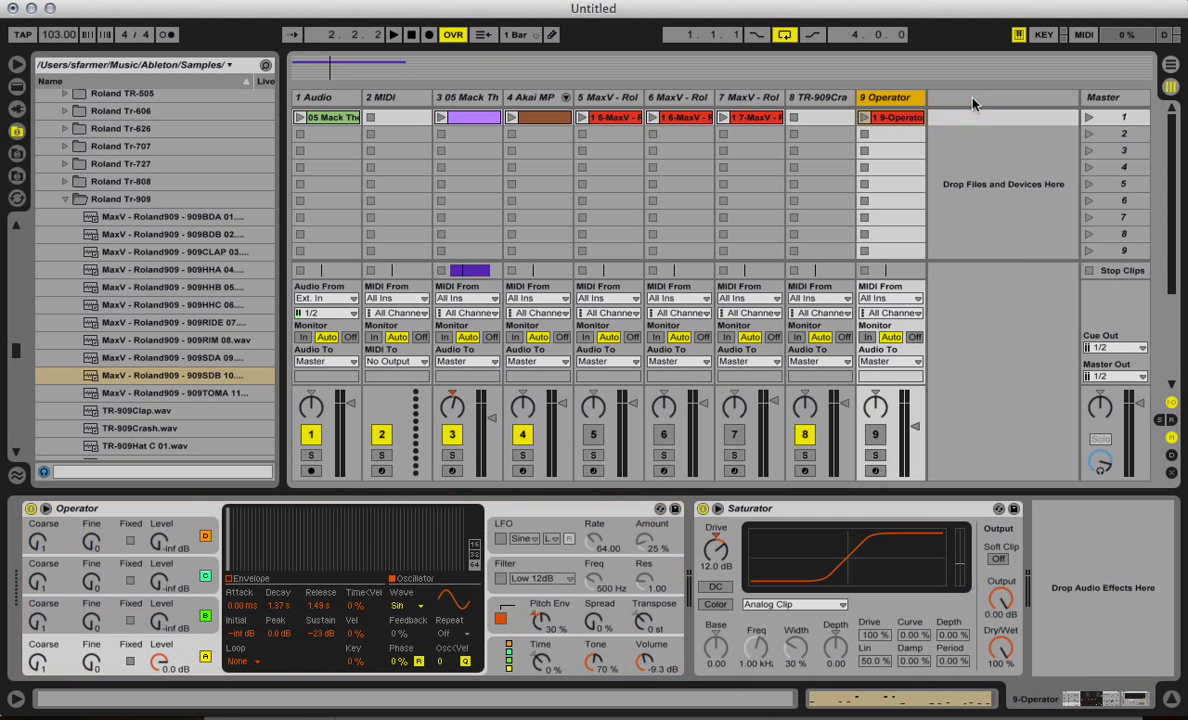
Select the 05 Mack The Knife track, view a wider stretch of its waveform and arm the track.
left_click(474, 100)
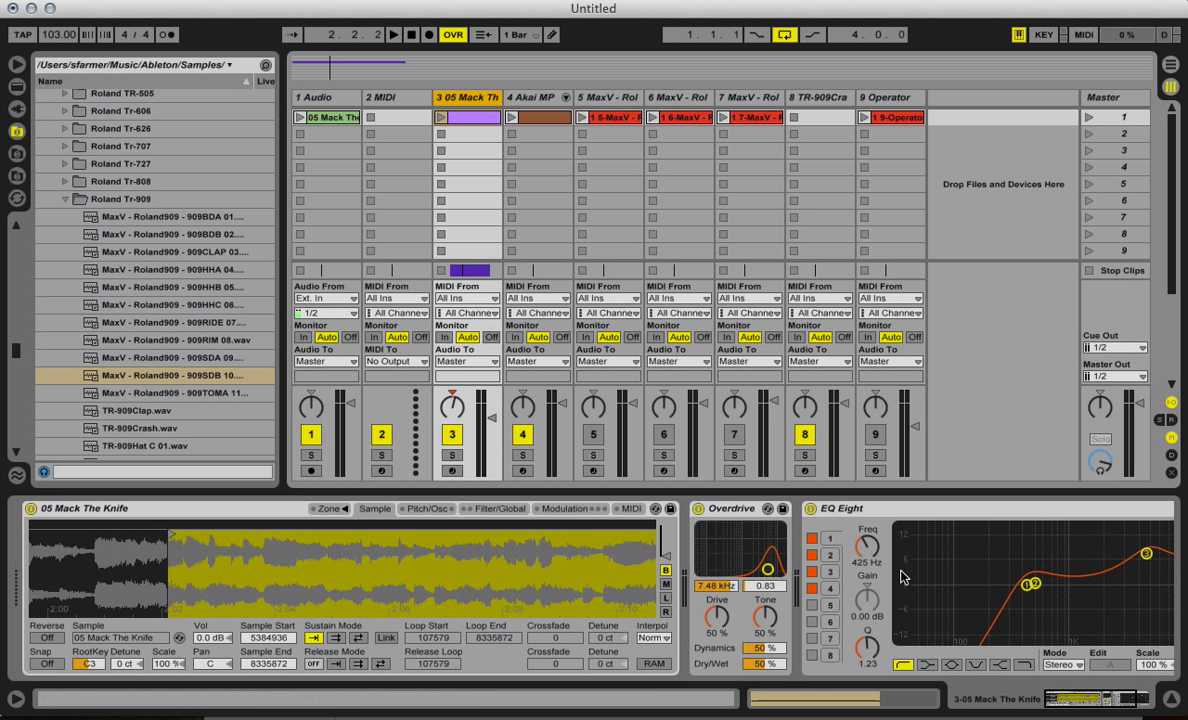
mouse_move(466, 560)
left_mouse_down()
mouse_move(466, 590)
mouse_move(468, 574)
left_mouse_up()
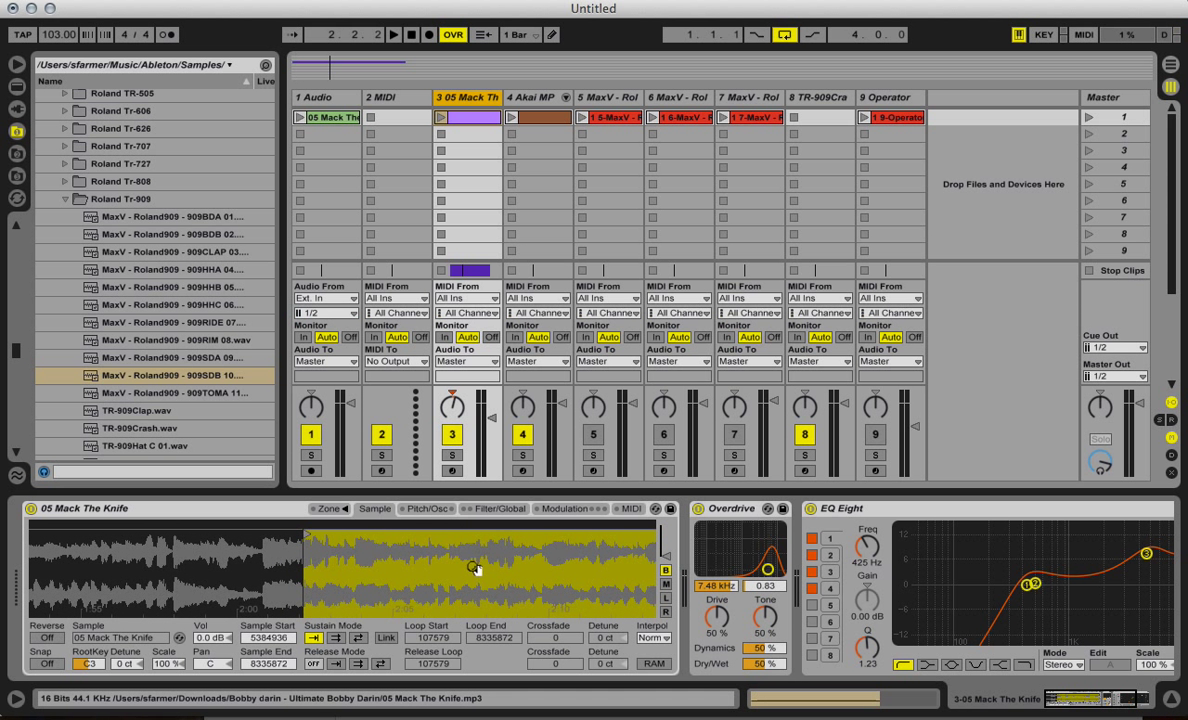
left_click(452, 472)
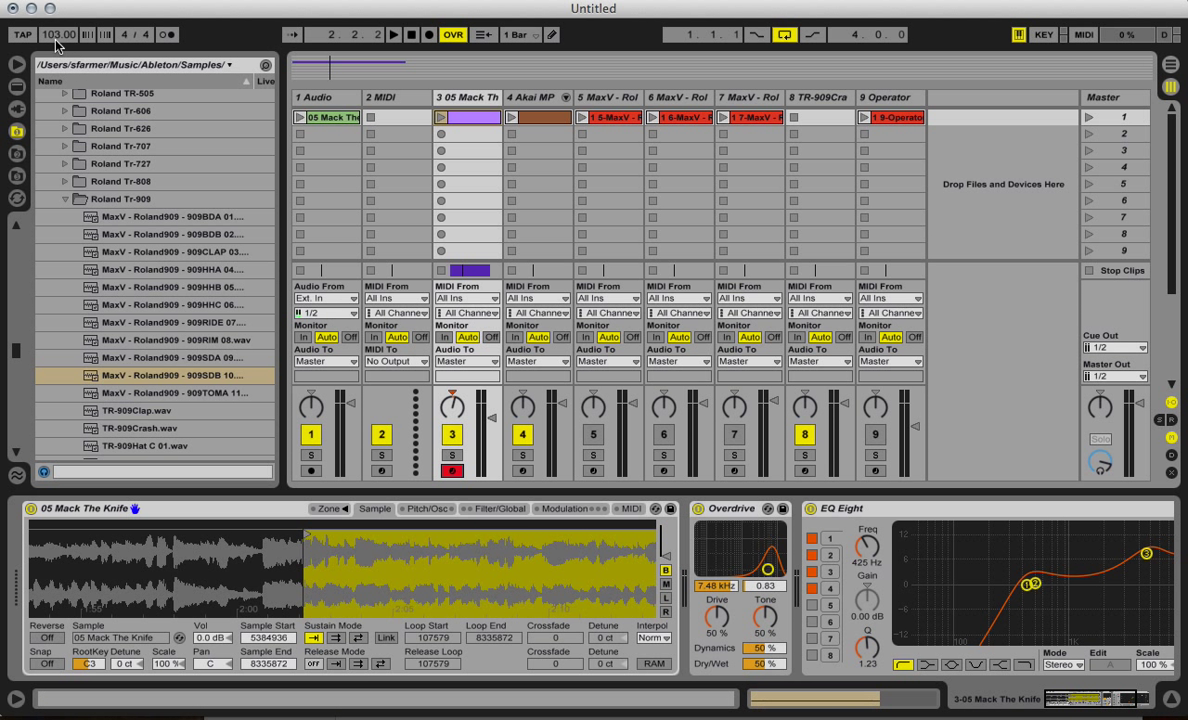
In the Arrangement View, turn on the metronome and set the tempo to 120 BPM.
key("Tab")
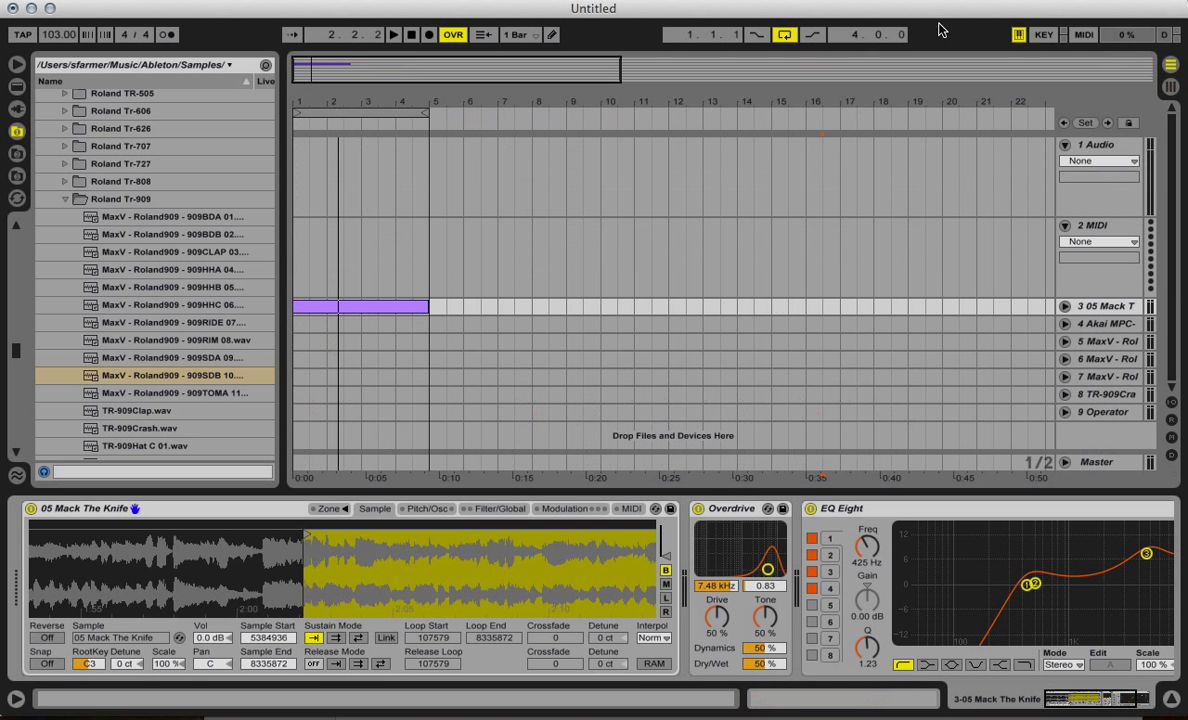
left_click(170, 34)
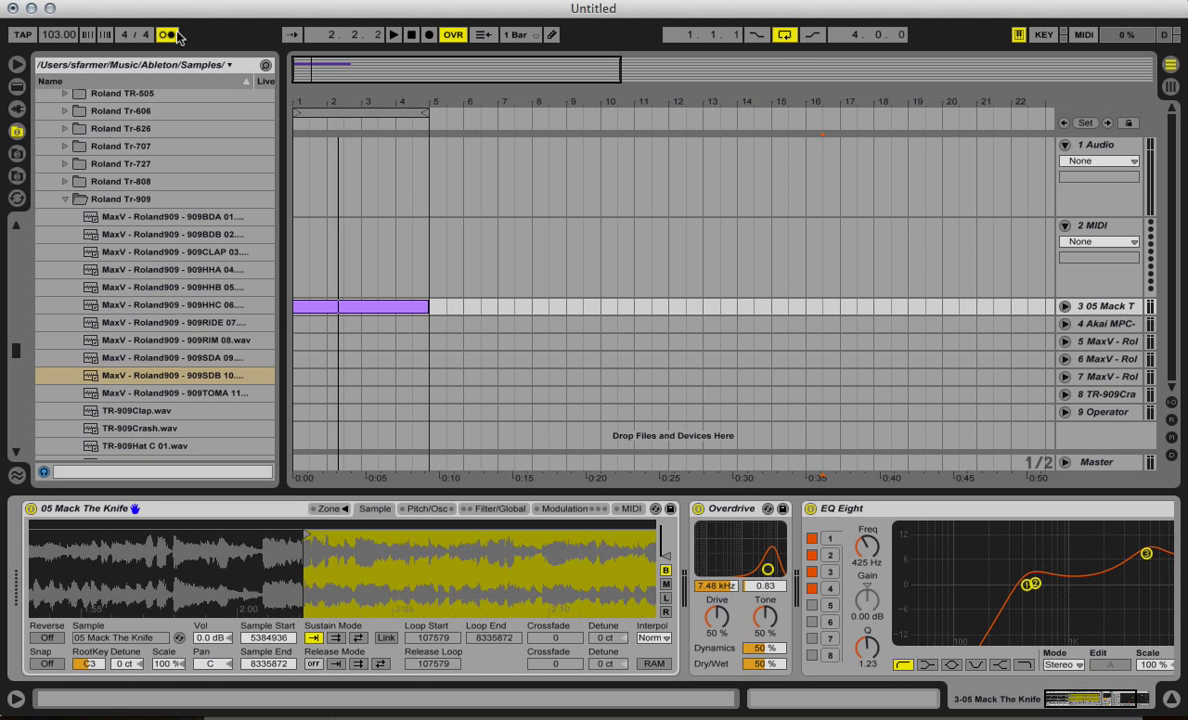
left_click(57, 36)
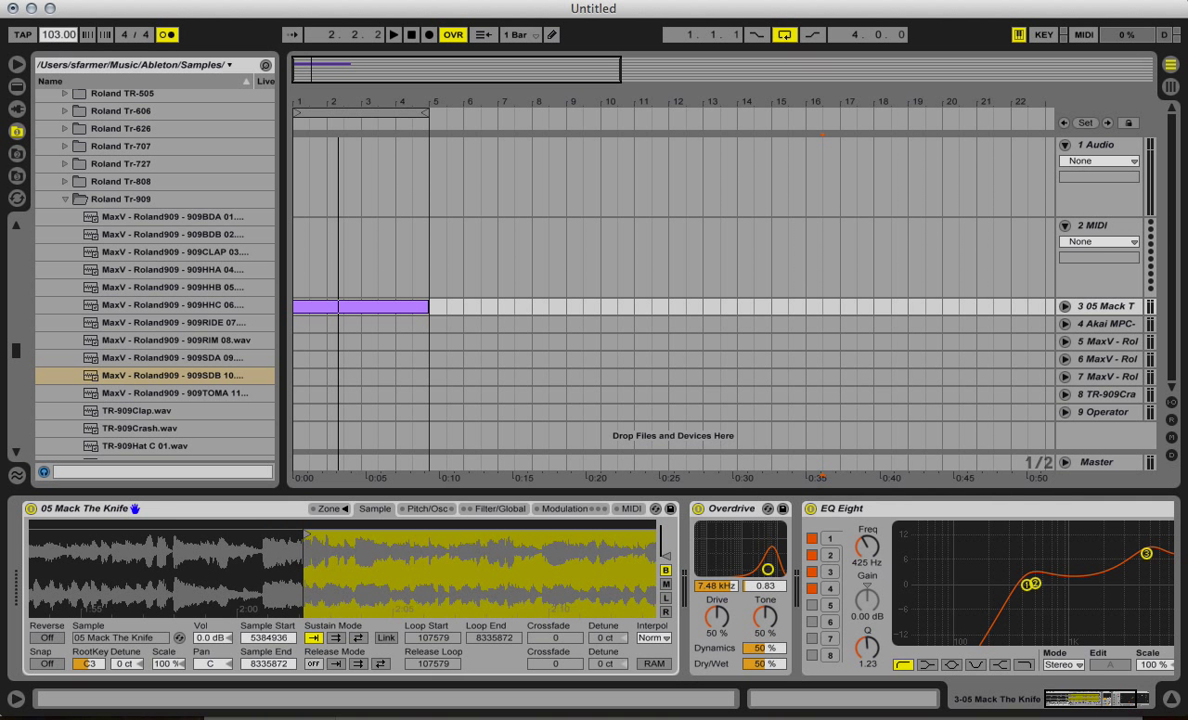
left_click_drag(57, 36, 57, 17)
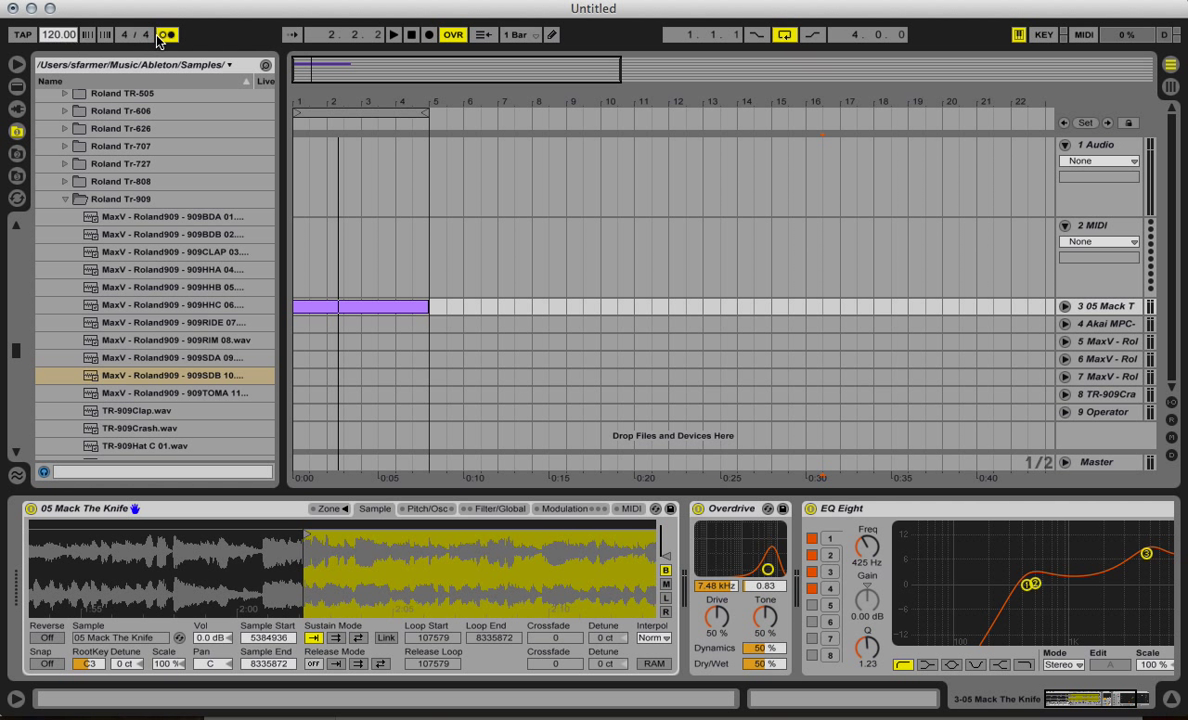
Open the four-bar Mack The Knife MIDI clip and tap in a project tempo of about 103 BPM.
double_click(353, 308)
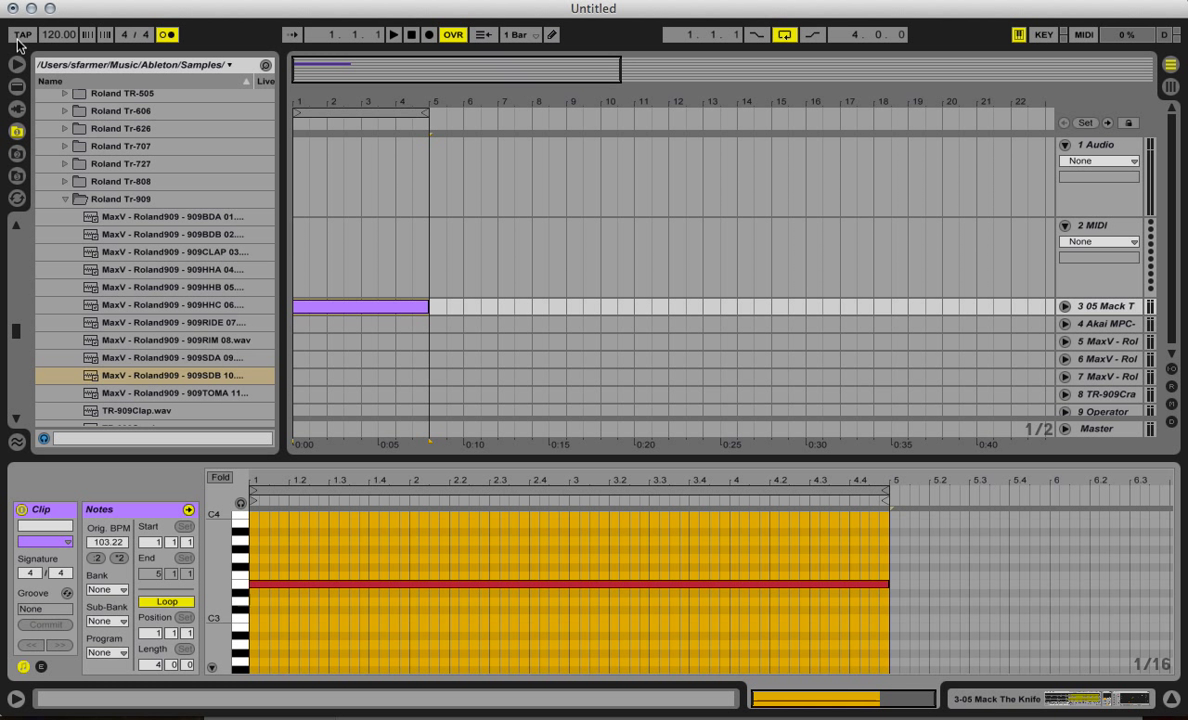
key("d")
left_click(17, 40)
left_click(17, 40)
left_click(17, 40)
left_click(17, 40)
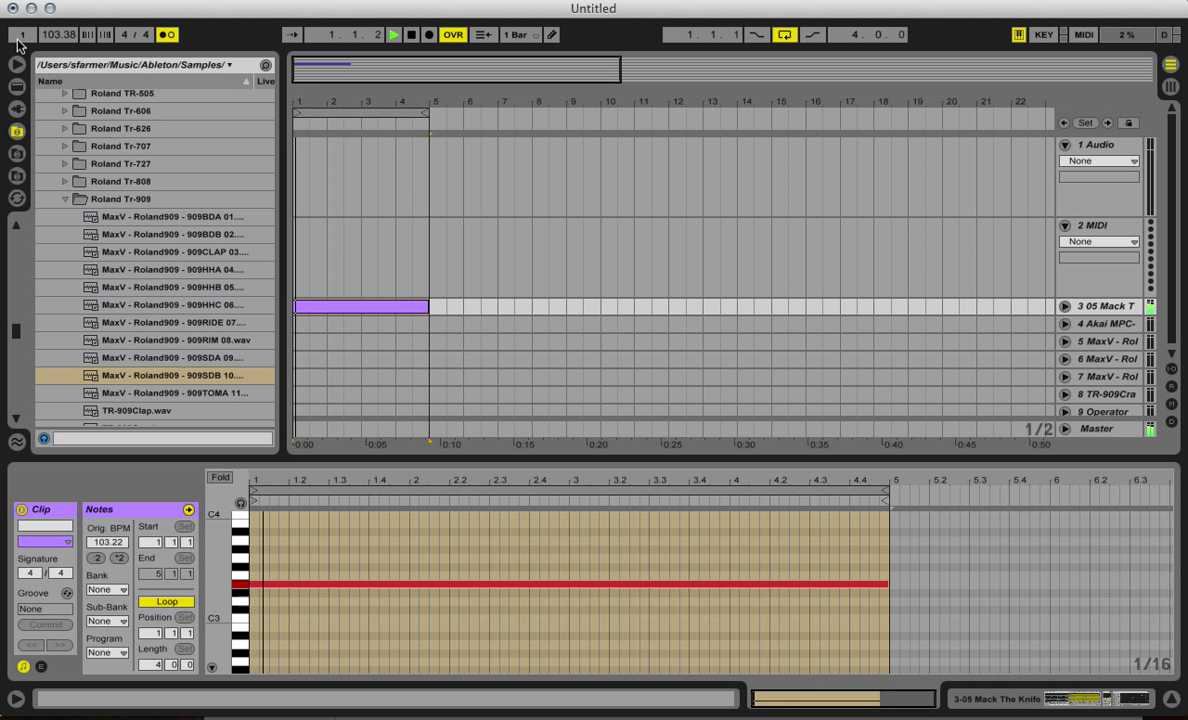
Play the looped Mack The Knife clip against the metronome to check its timing.
key("space")
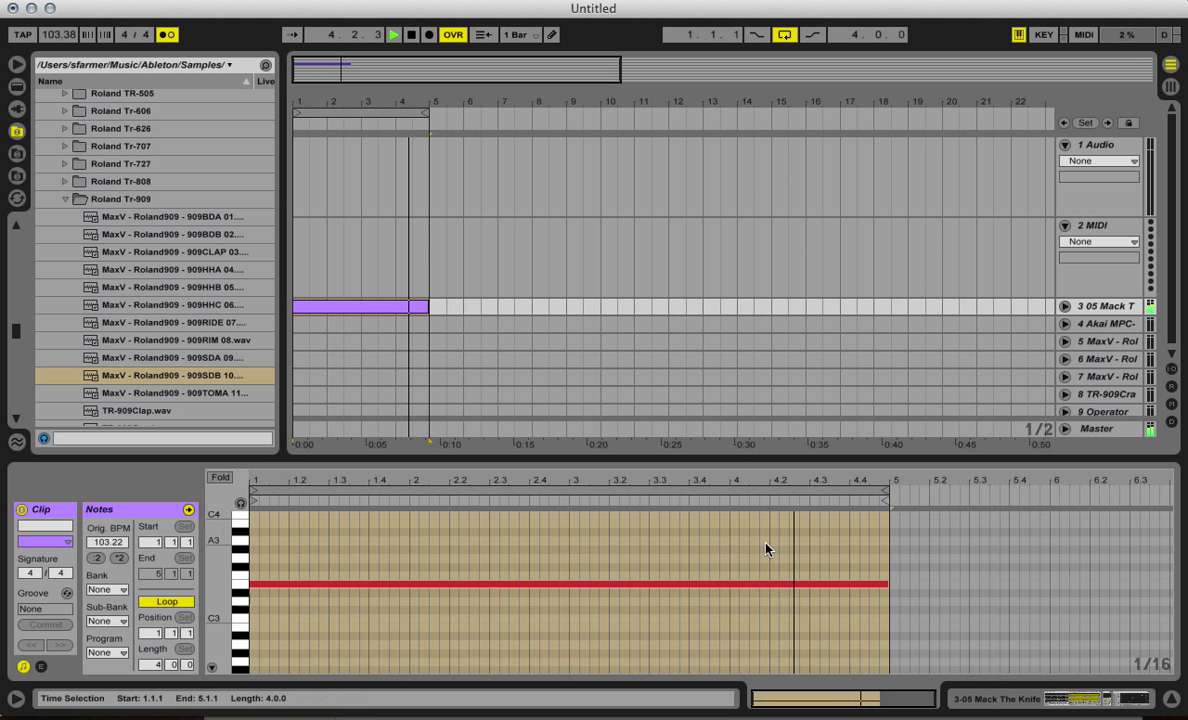
key("space")
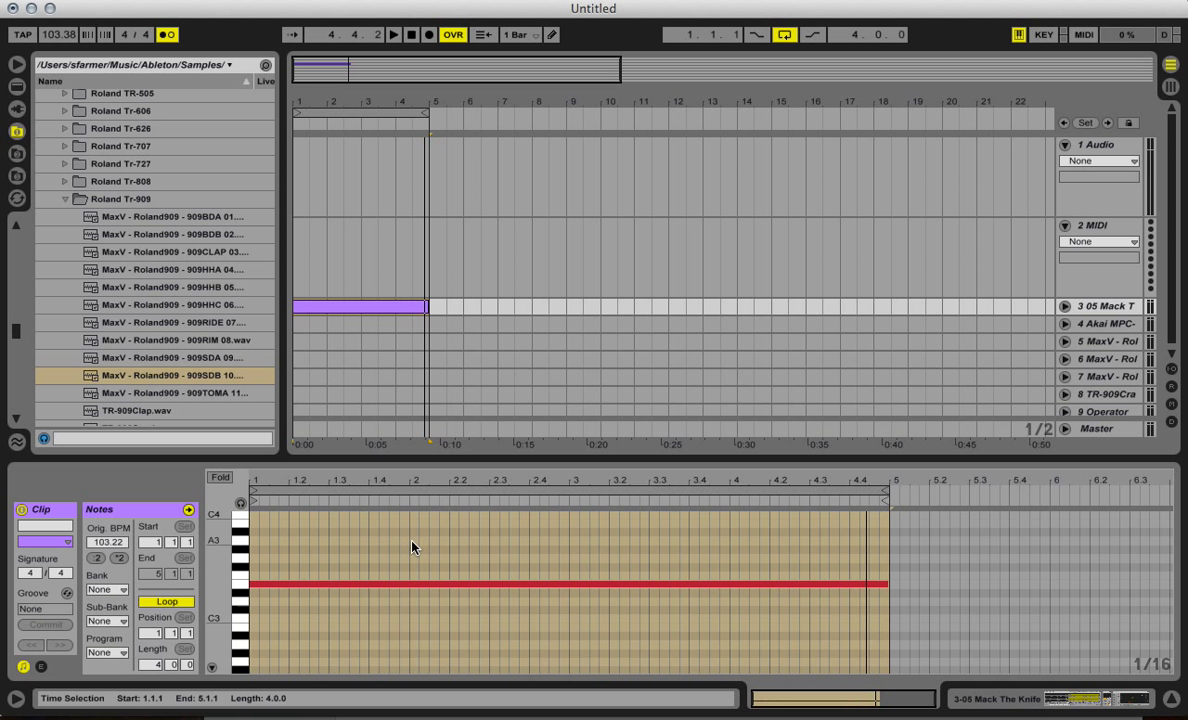
key("space")
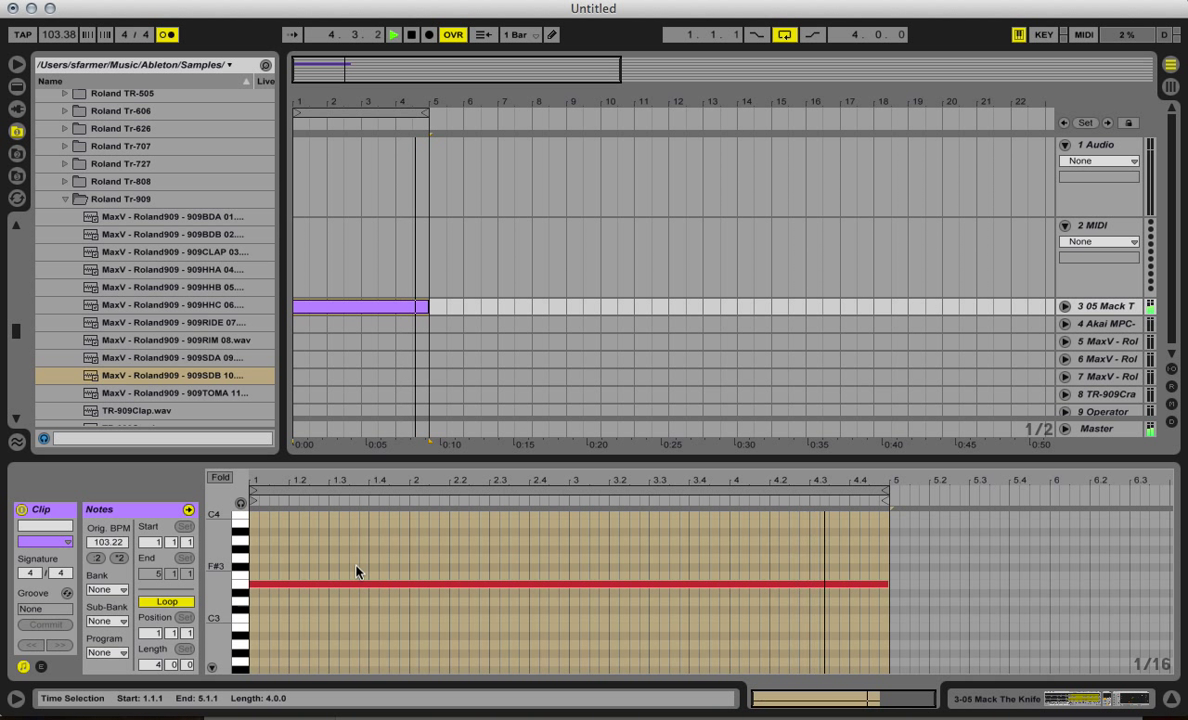
key("space")
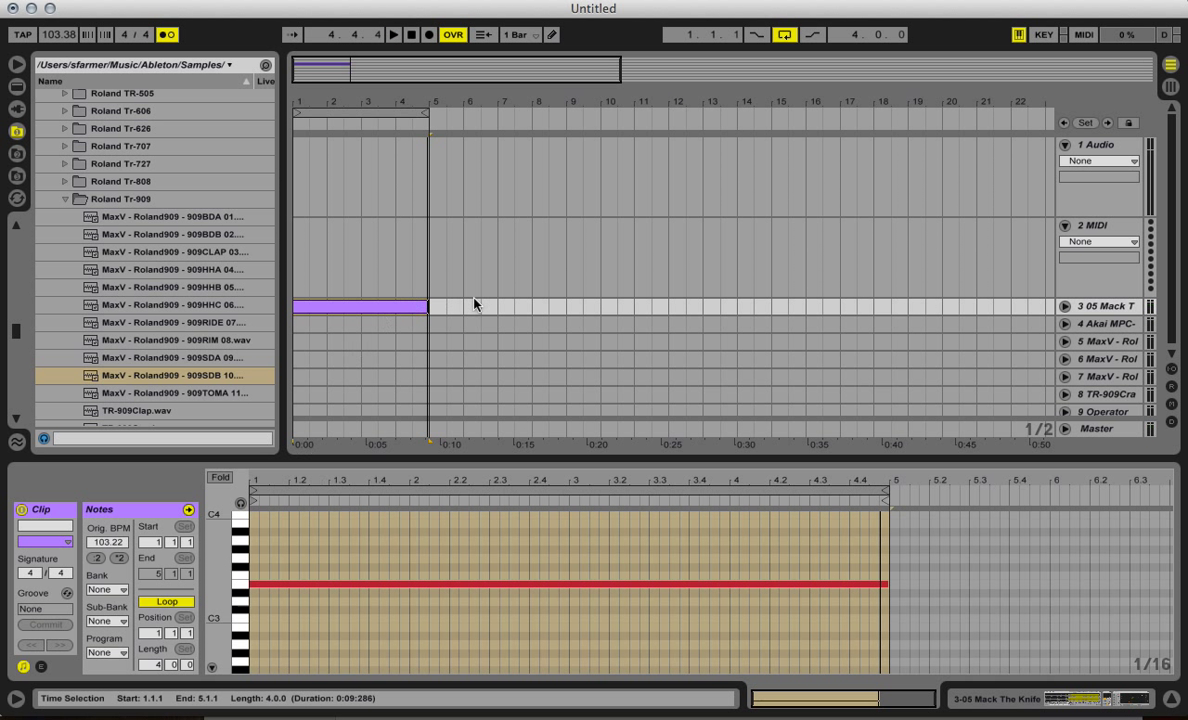
Open the Akai MPC-2000 track's clip in the Session View and launch it alongside the Mack The Knife sample.
left_click(1169, 88)
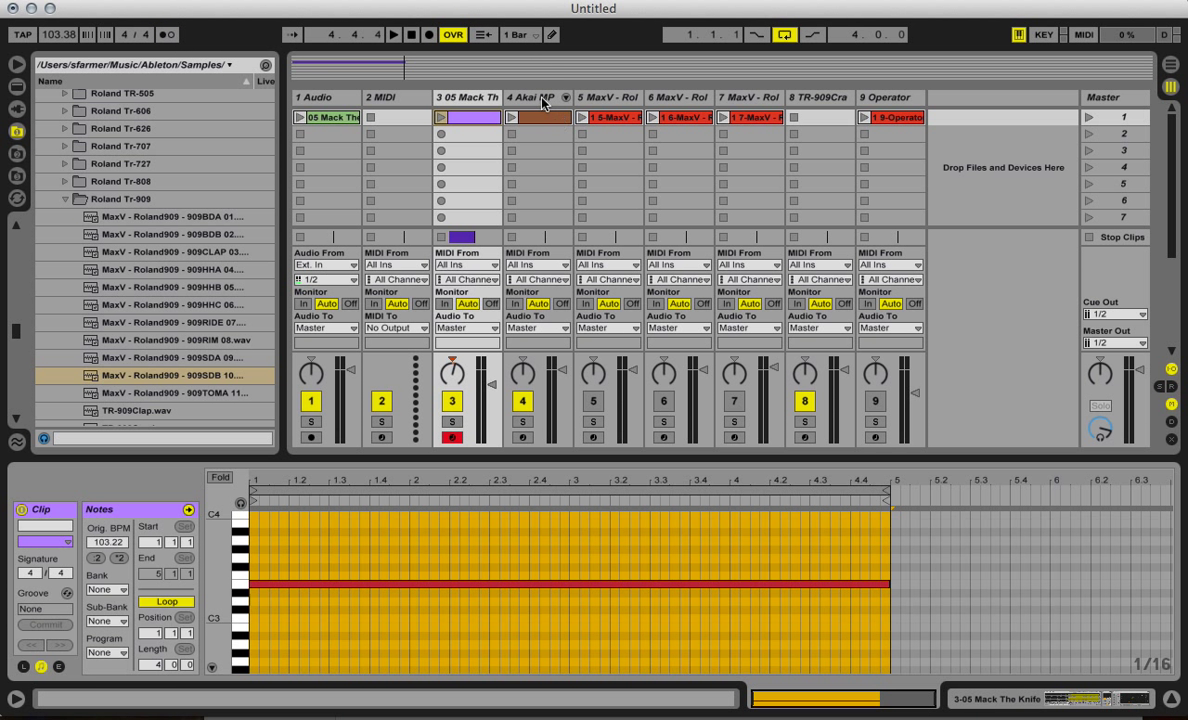
left_click(503, 96)
left_click(344, 664)
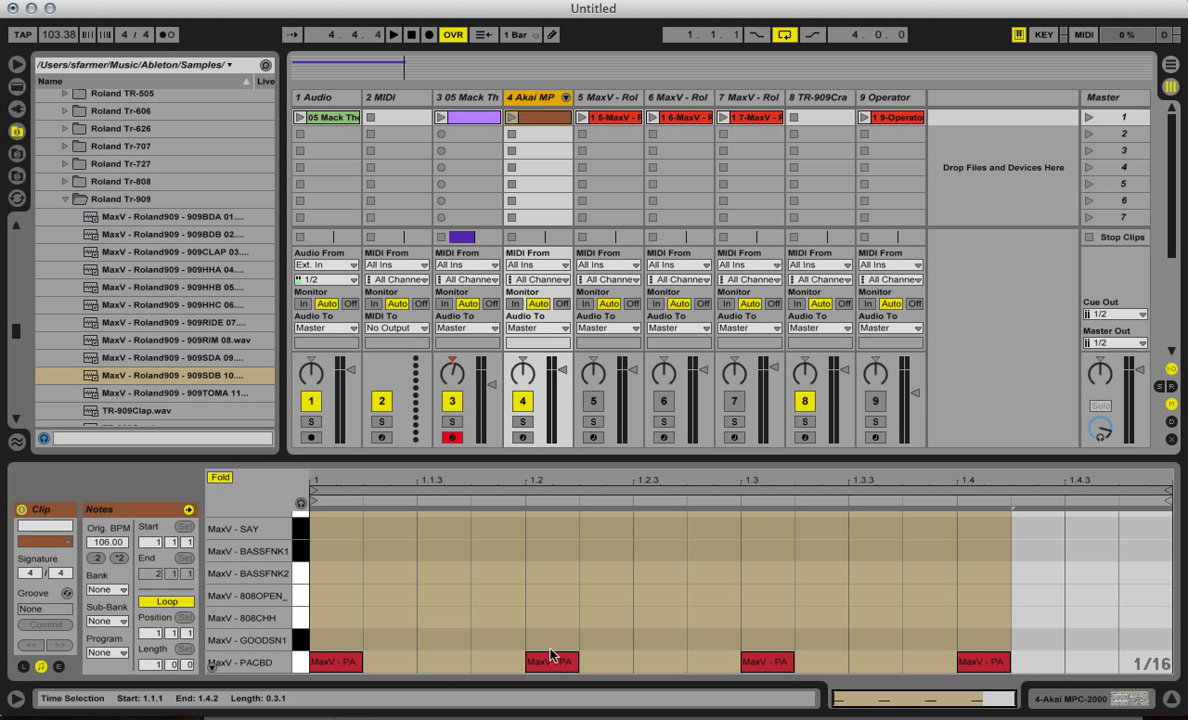
left_click(512, 118)
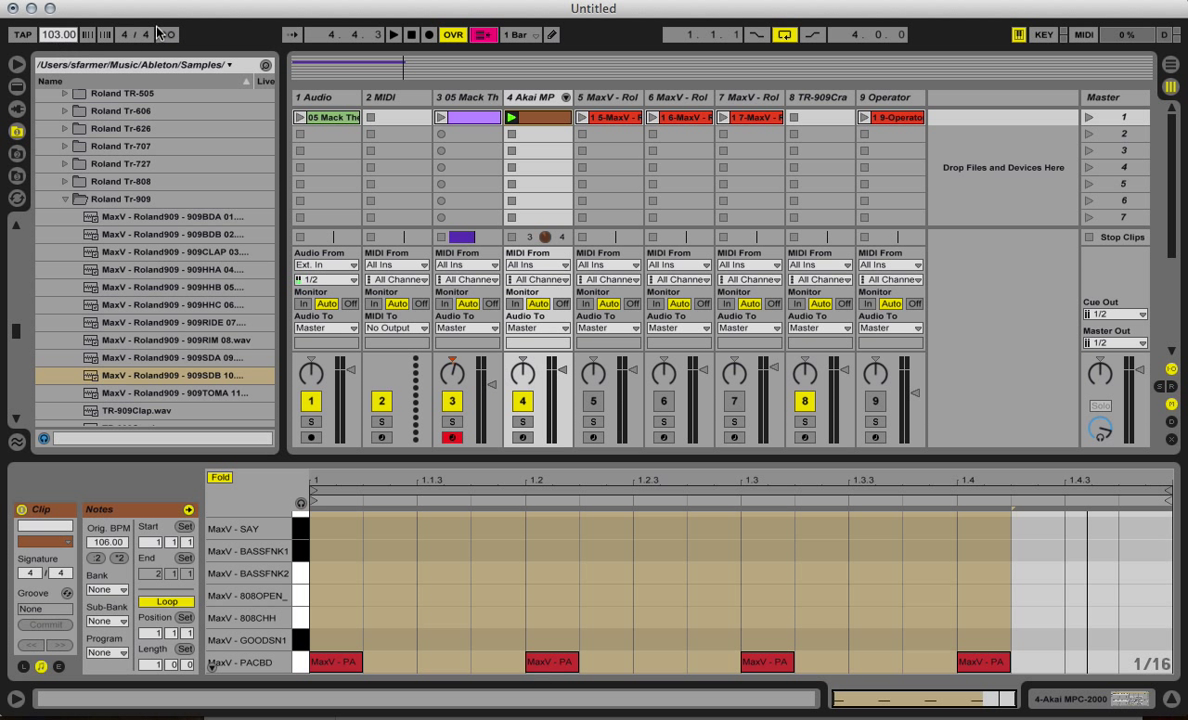
key("space")
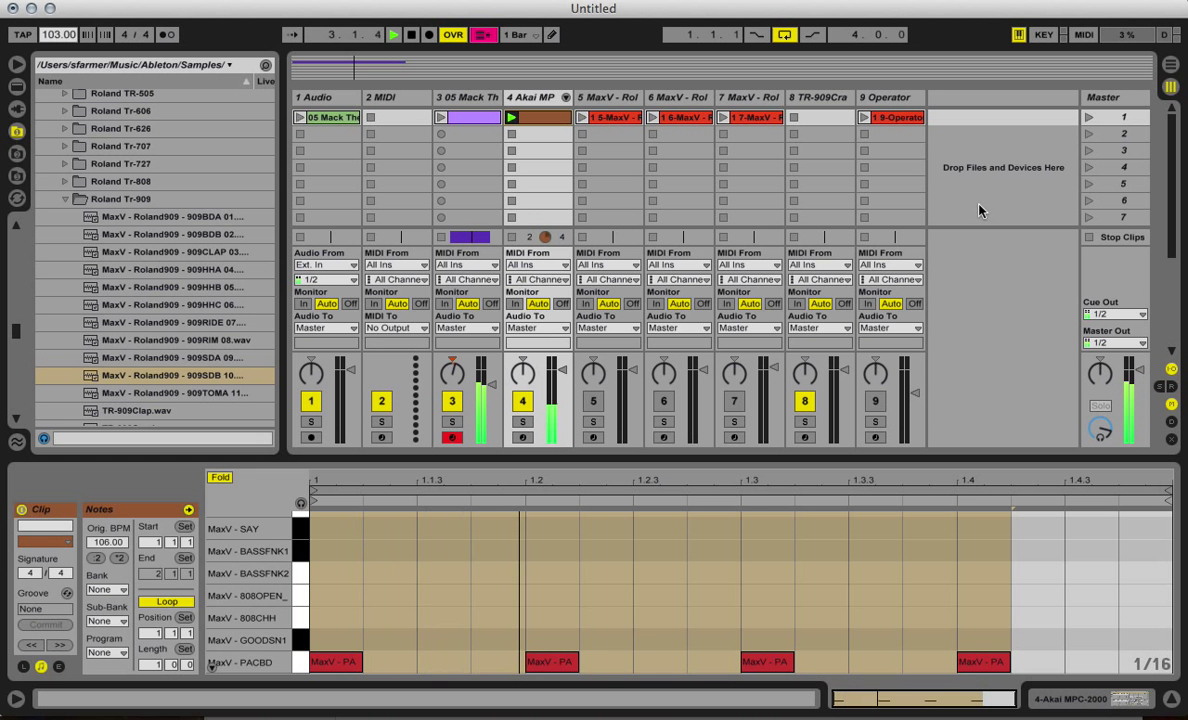
Compare the Arrangement and Session Views during playback and stop the transport.
left_click(1171, 66)
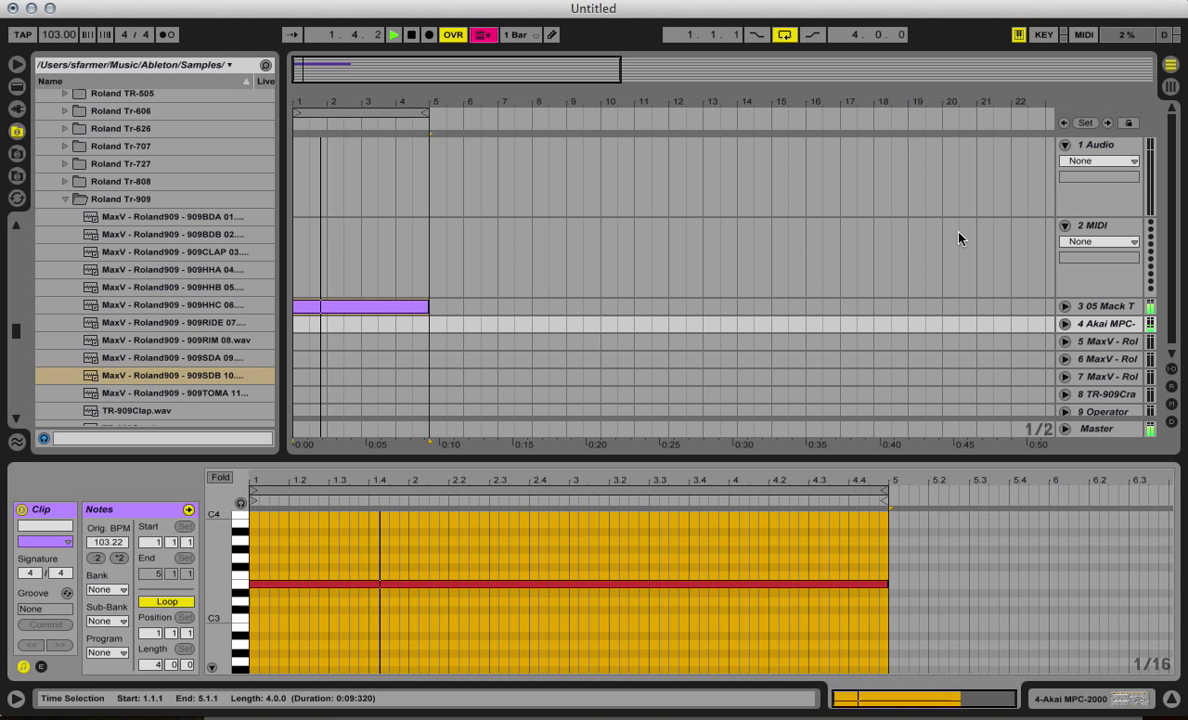
left_click(1171, 89)
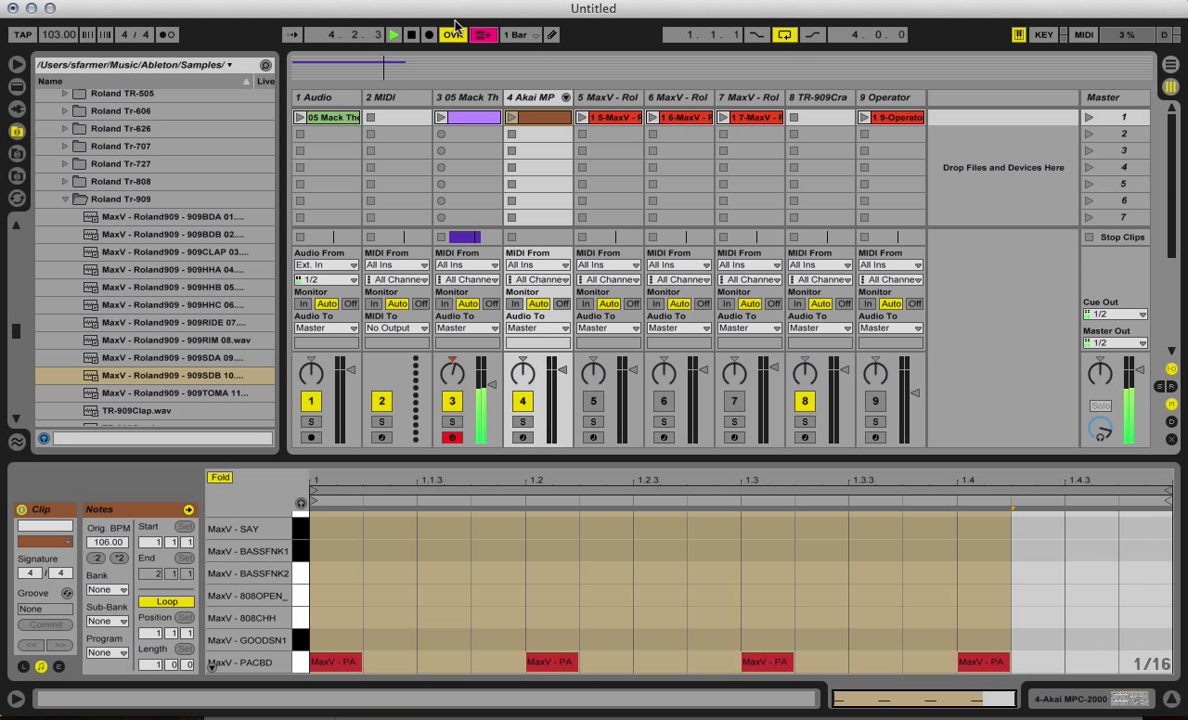
key("space")
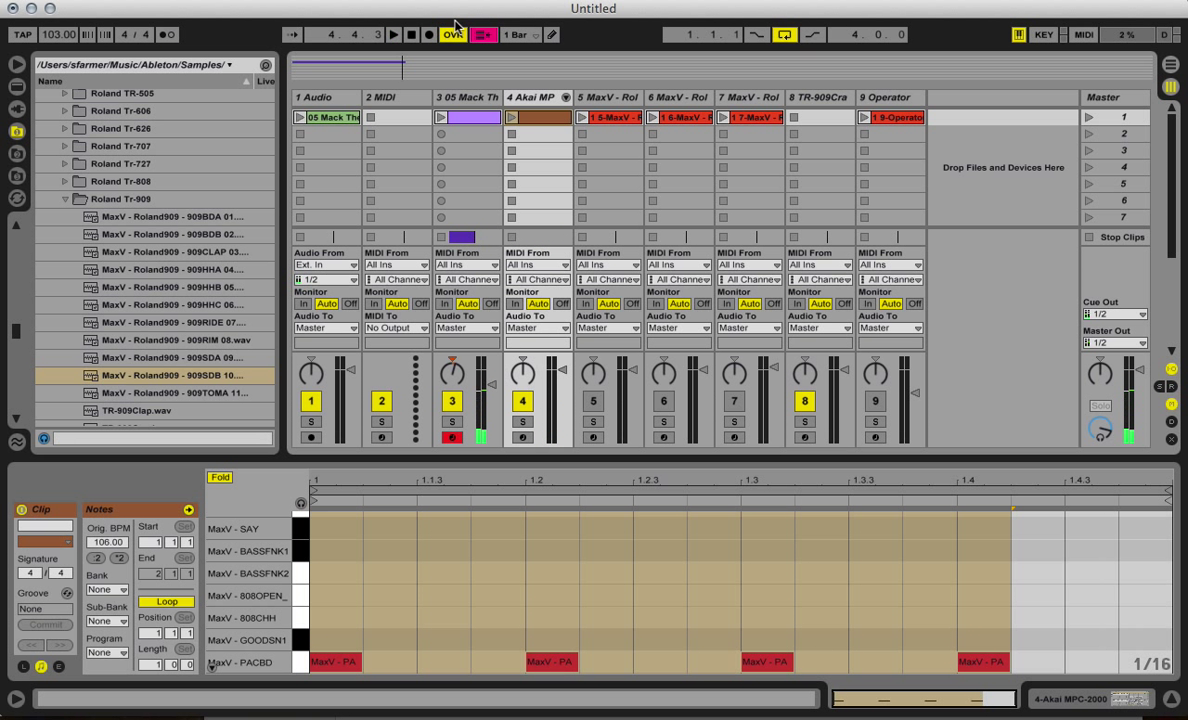
left_click(1170, 63)
left_click(1170, 87)
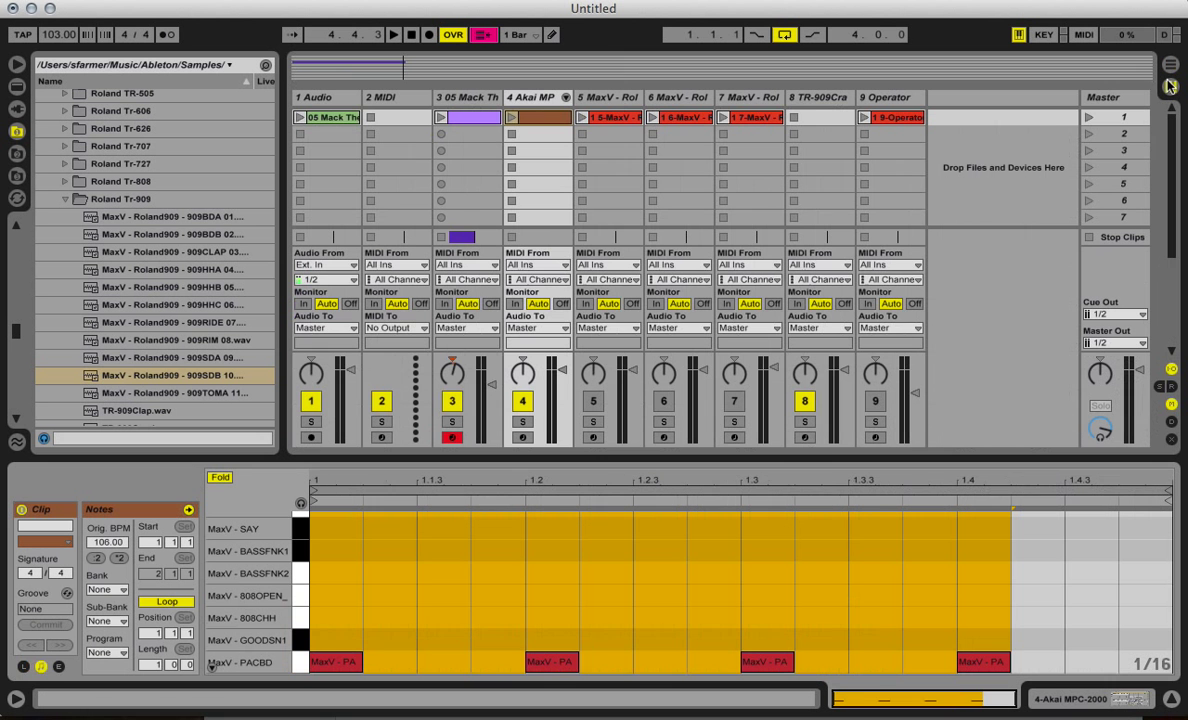
Review the note patterns in the clap, snare and closed hi-hat clips on tracks 5, 6 and 7 and in the Mack The Knife clip.
left_click(597, 100)
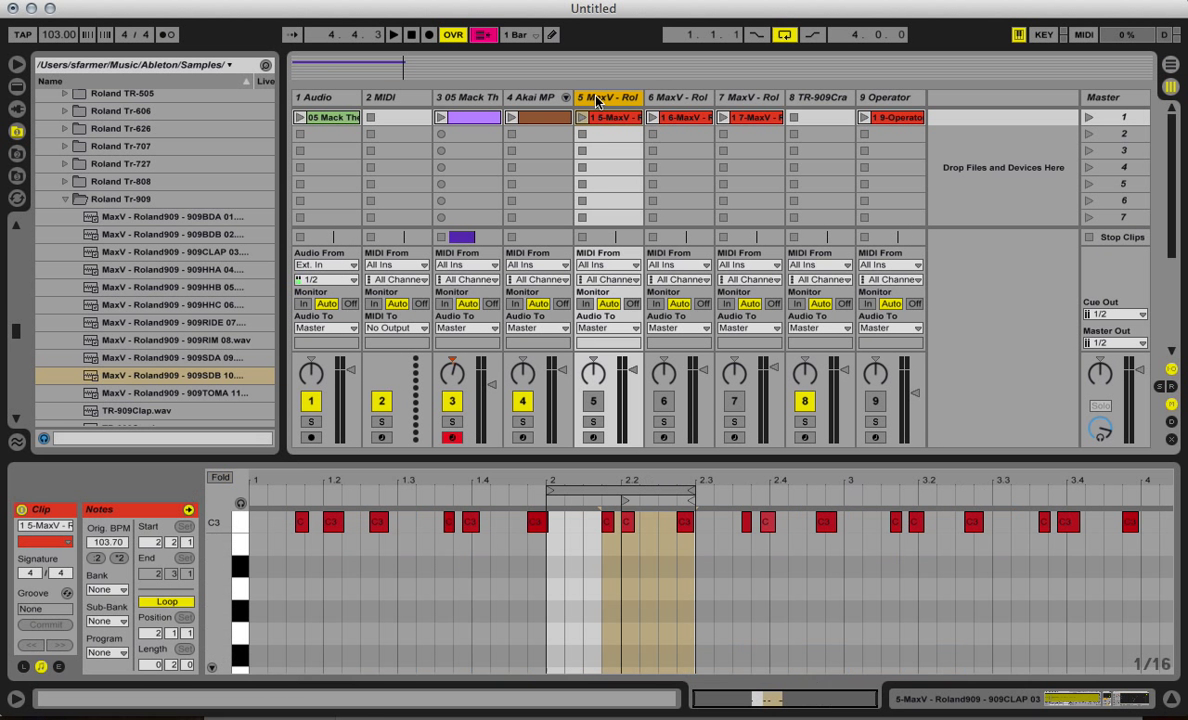
left_click(661, 100)
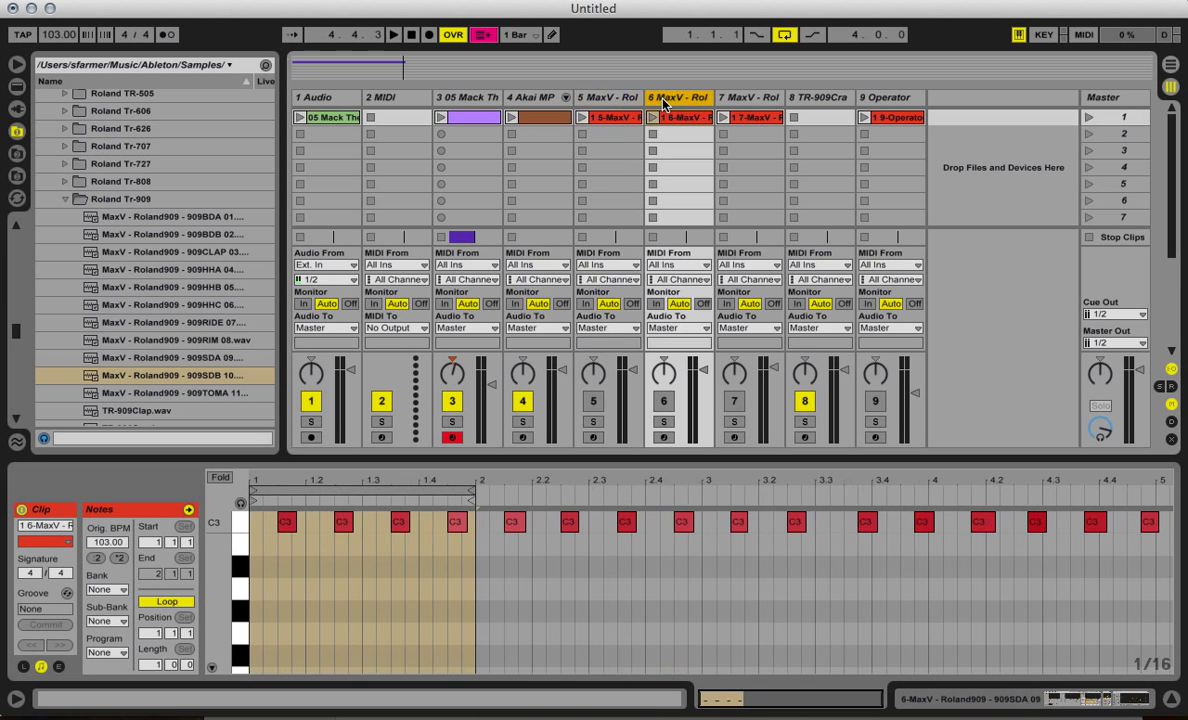
left_click(764, 100)
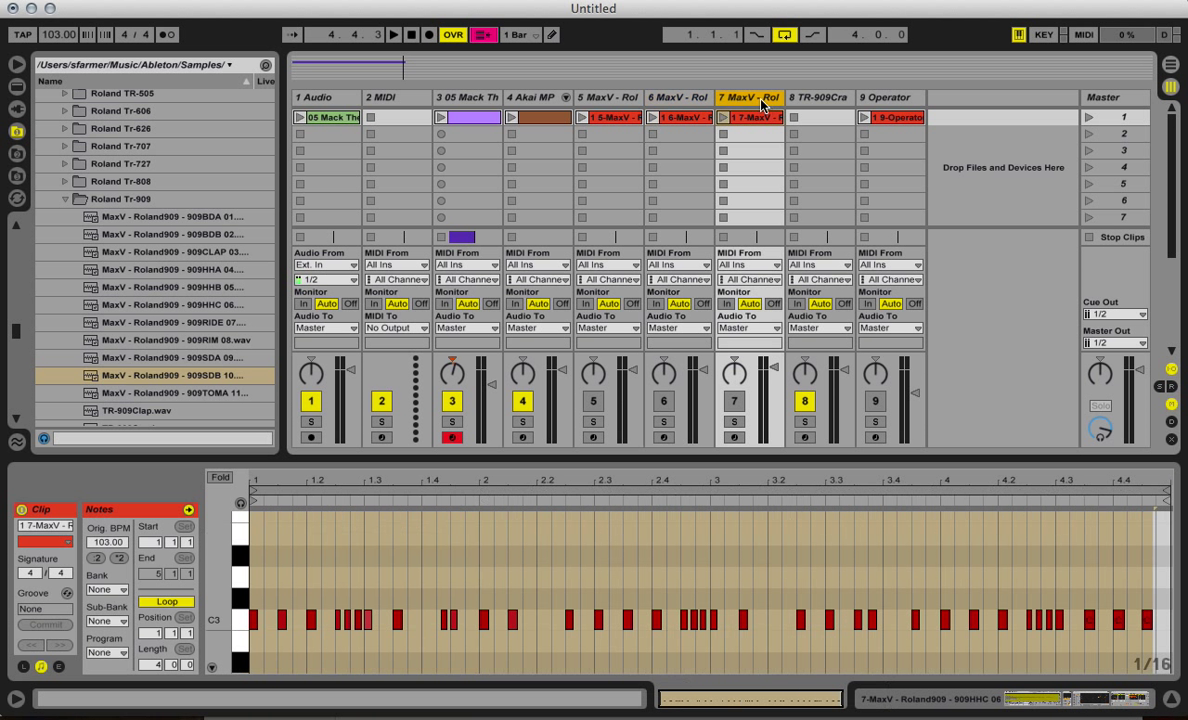
left_click(466, 92)
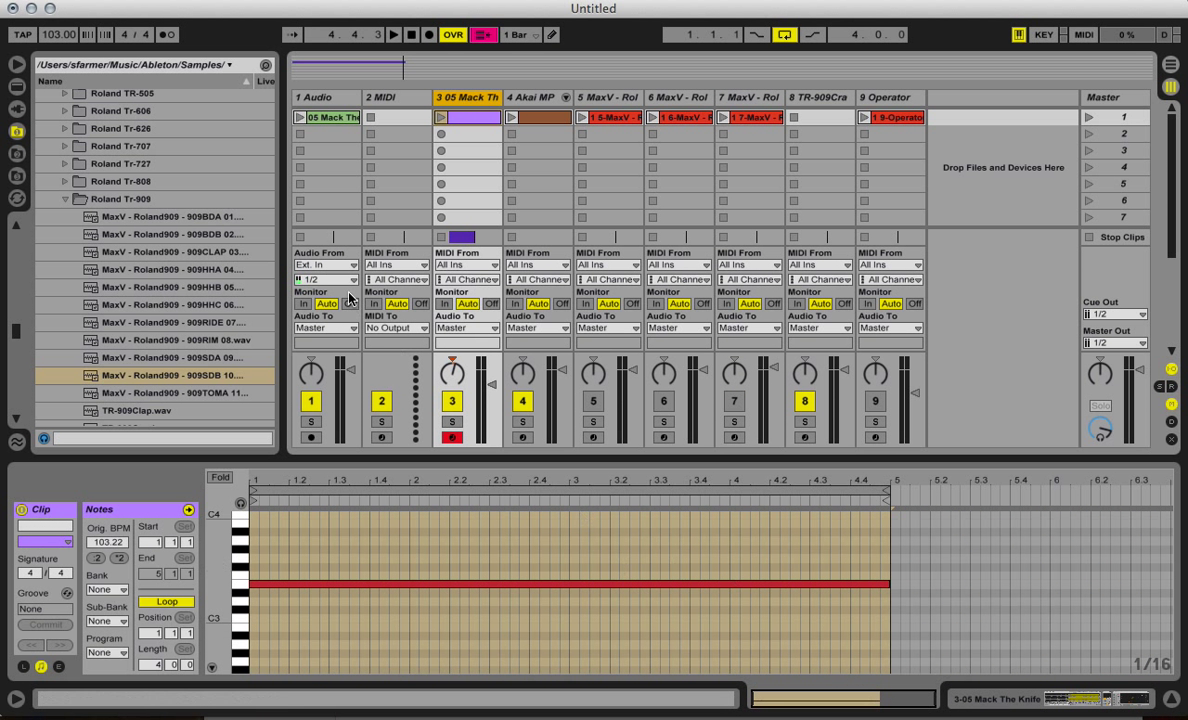
left_click(582, 92)
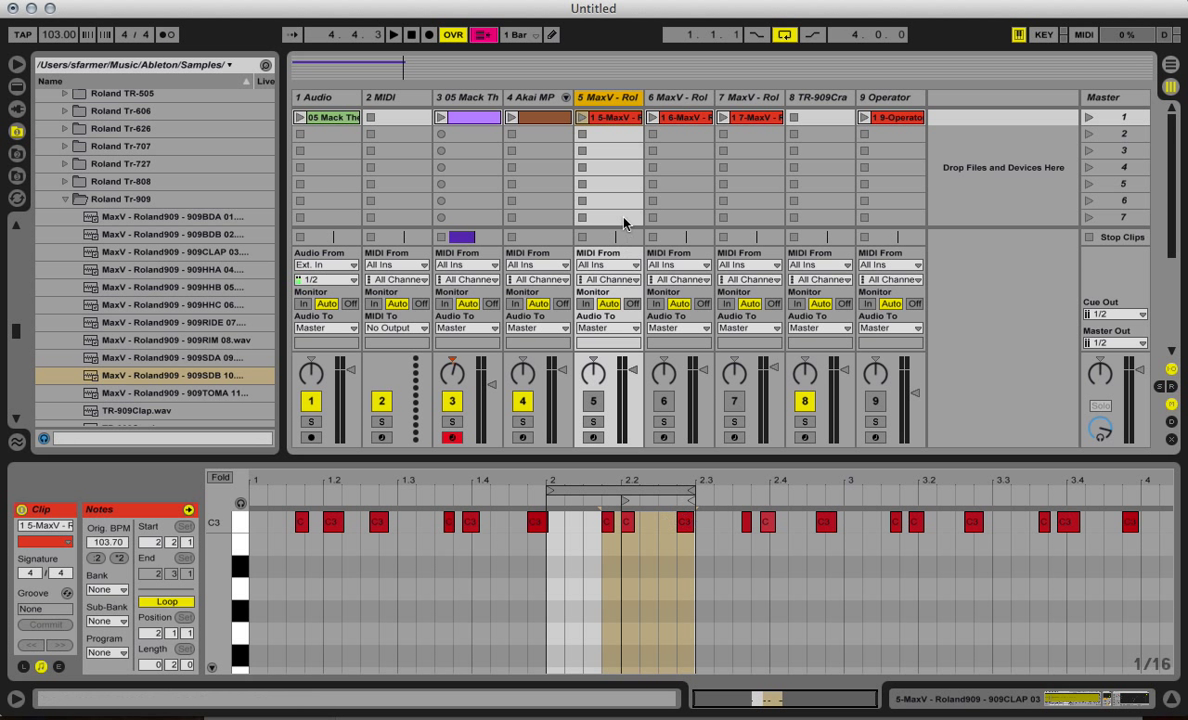
left_click(664, 94)
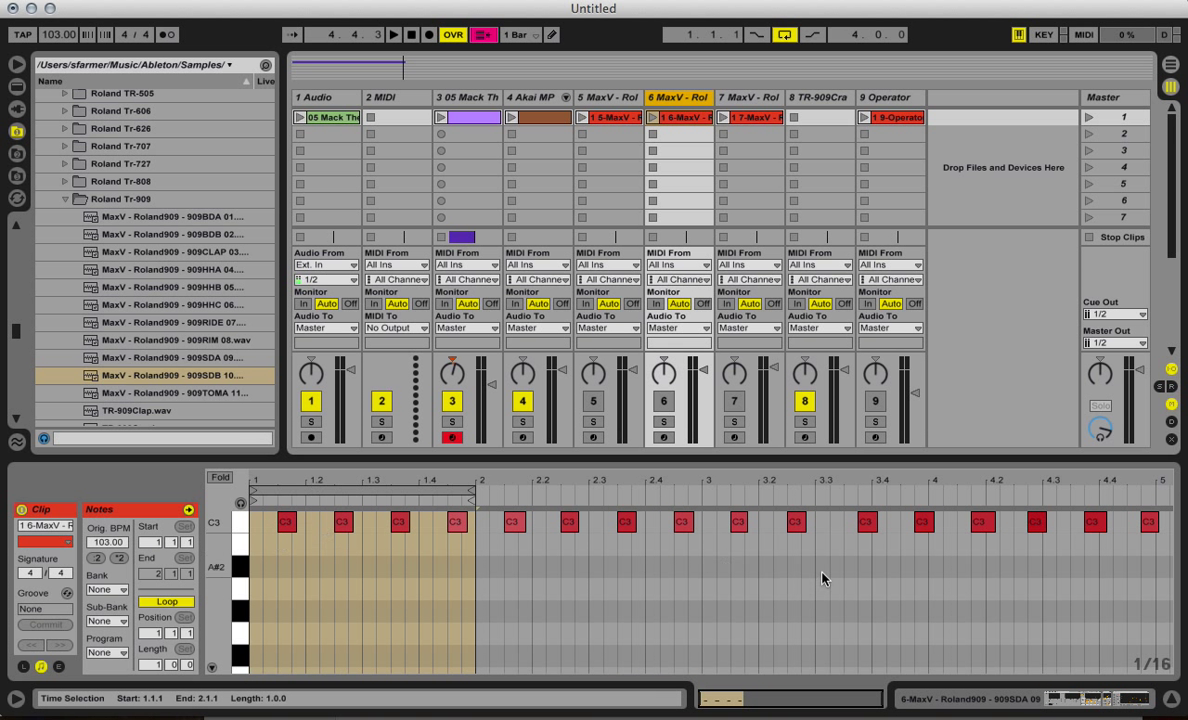
Move the Akai MPC, Operator and original Mack The Knife audio clips down to scene 2, out of scene 1.
left_click_drag(527, 116, 527, 134)
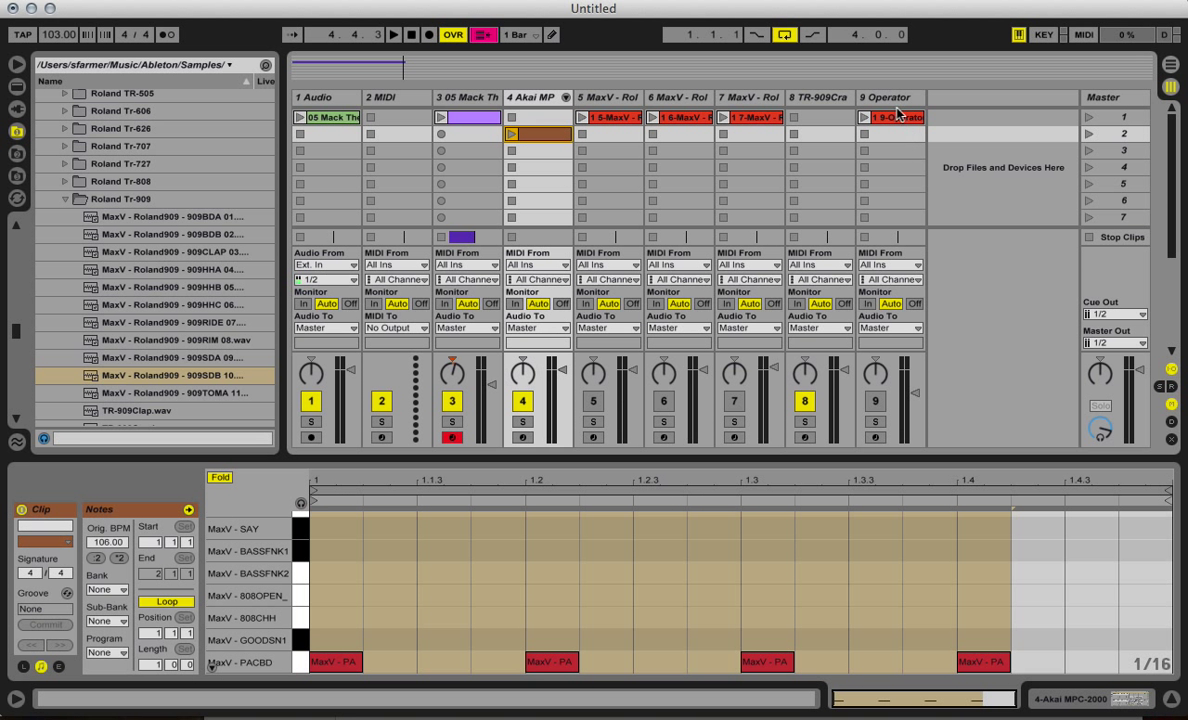
left_click_drag(897, 114, 898, 134)
left_click_drag(336, 38, 336, 22)
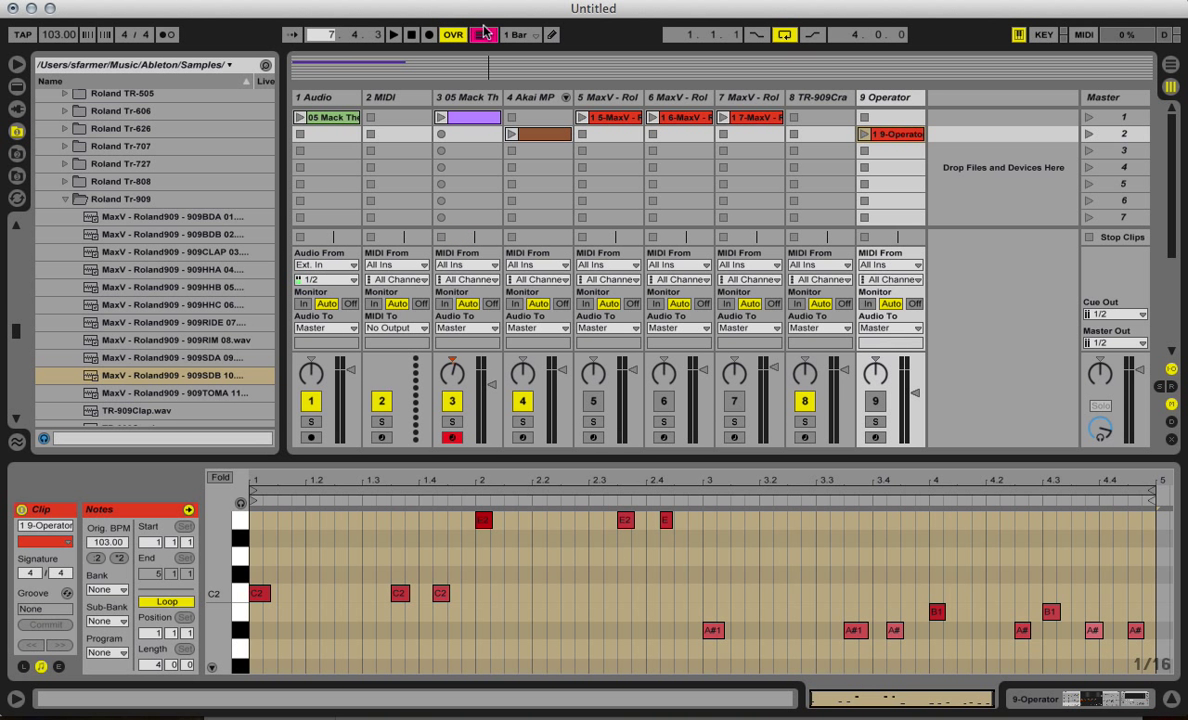
mouse_move(318, 117)
left_mouse_down()
mouse_move(325, 127)
mouse_move(305, 134)
left_mouse_up()
Launch scene 1 and activate drum tracks 5, 6 and 7 one after another during playback, stopping all clips at the end.
left_click(1089, 118)
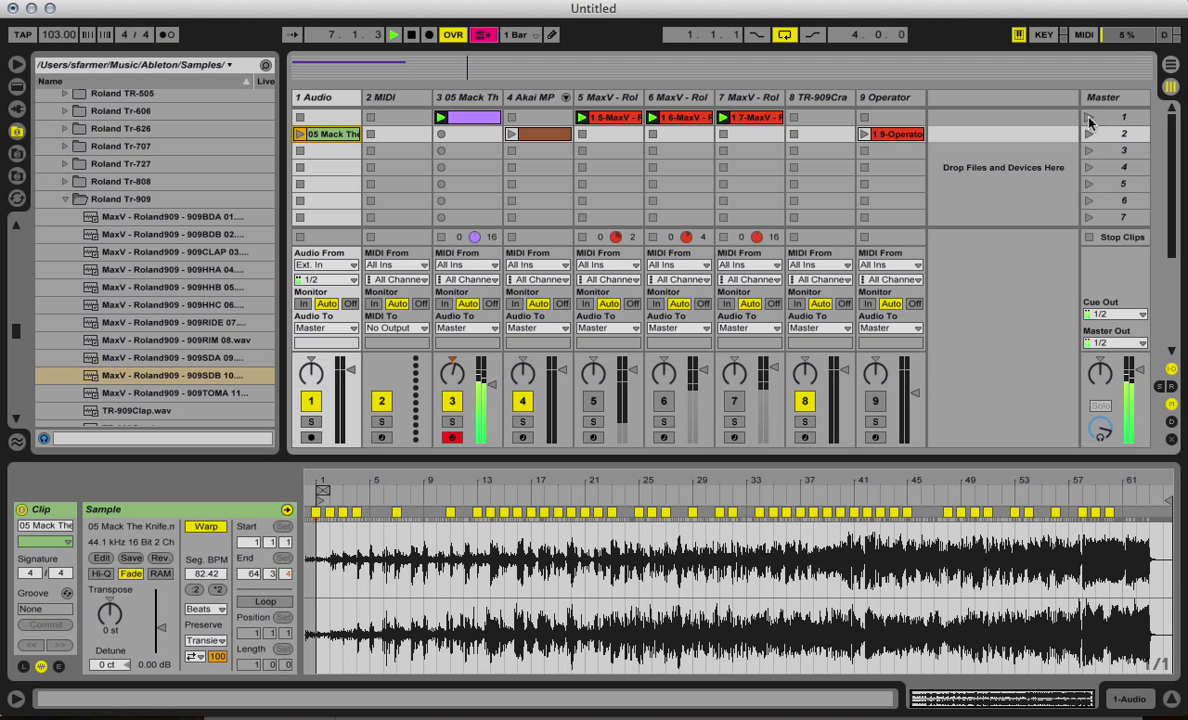
left_click(593, 401)
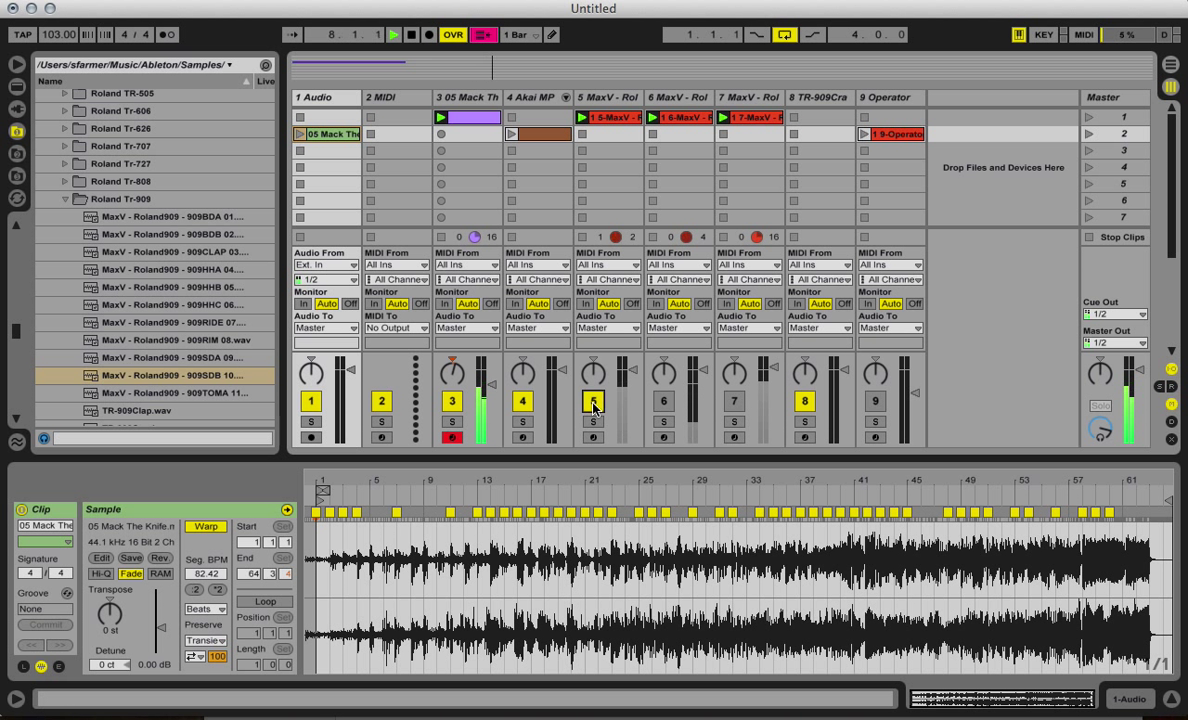
left_click(663, 401)
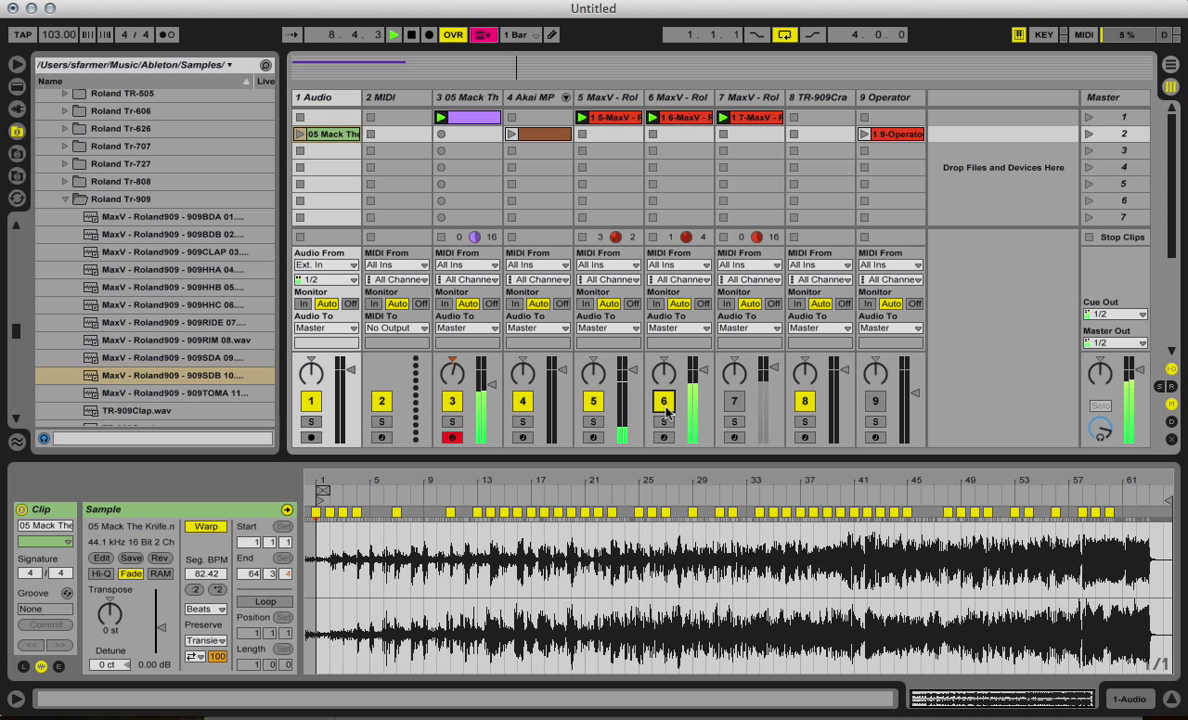
left_click(738, 405)
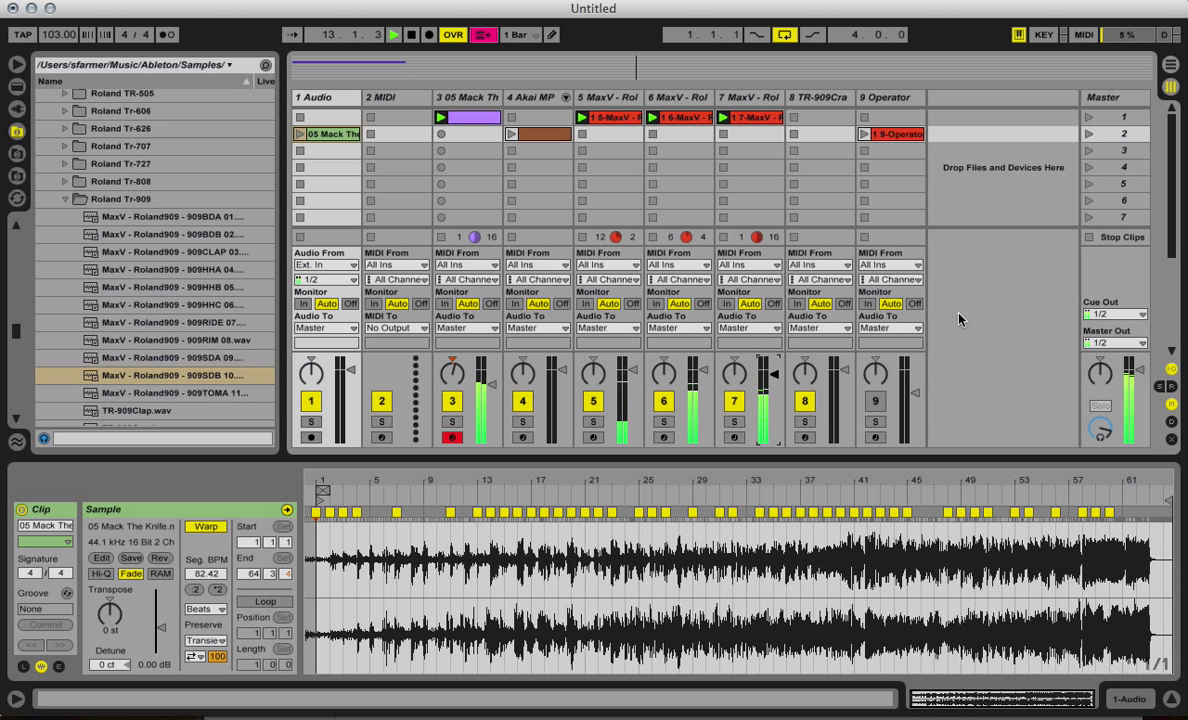
left_click(1091, 238)
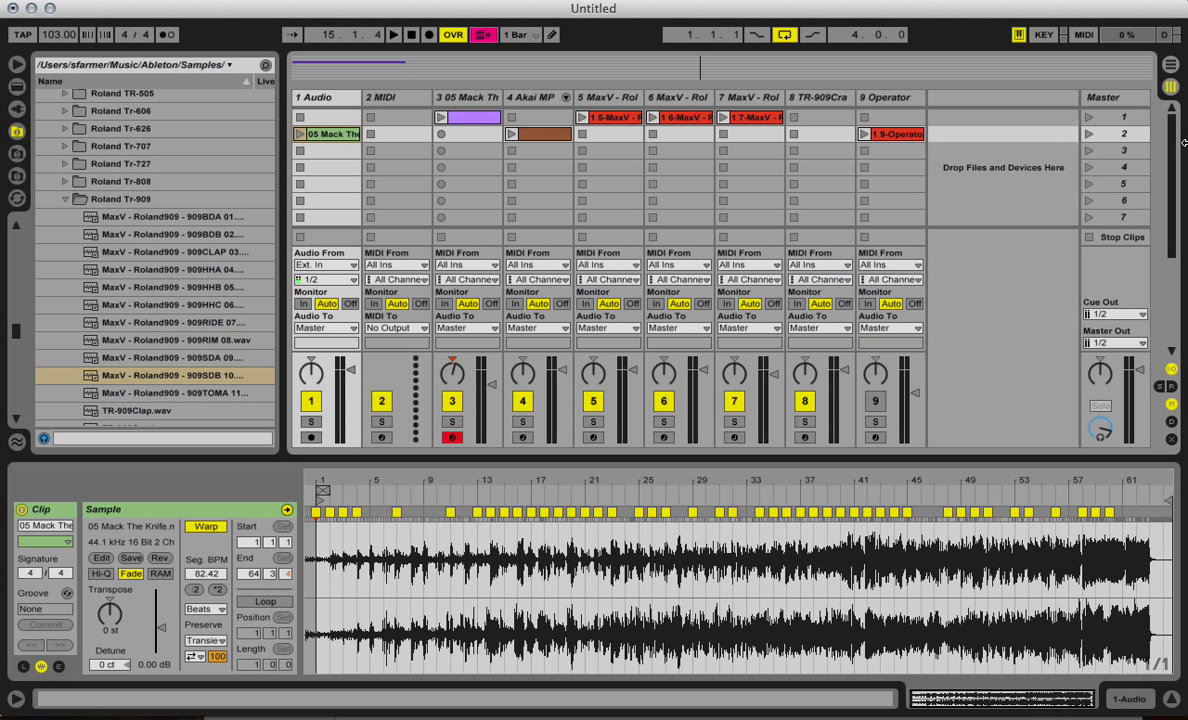
Inspect the four-bar Mack The Knife clip in the Arrangement View and return to the Session View.
left_click(1170, 66)
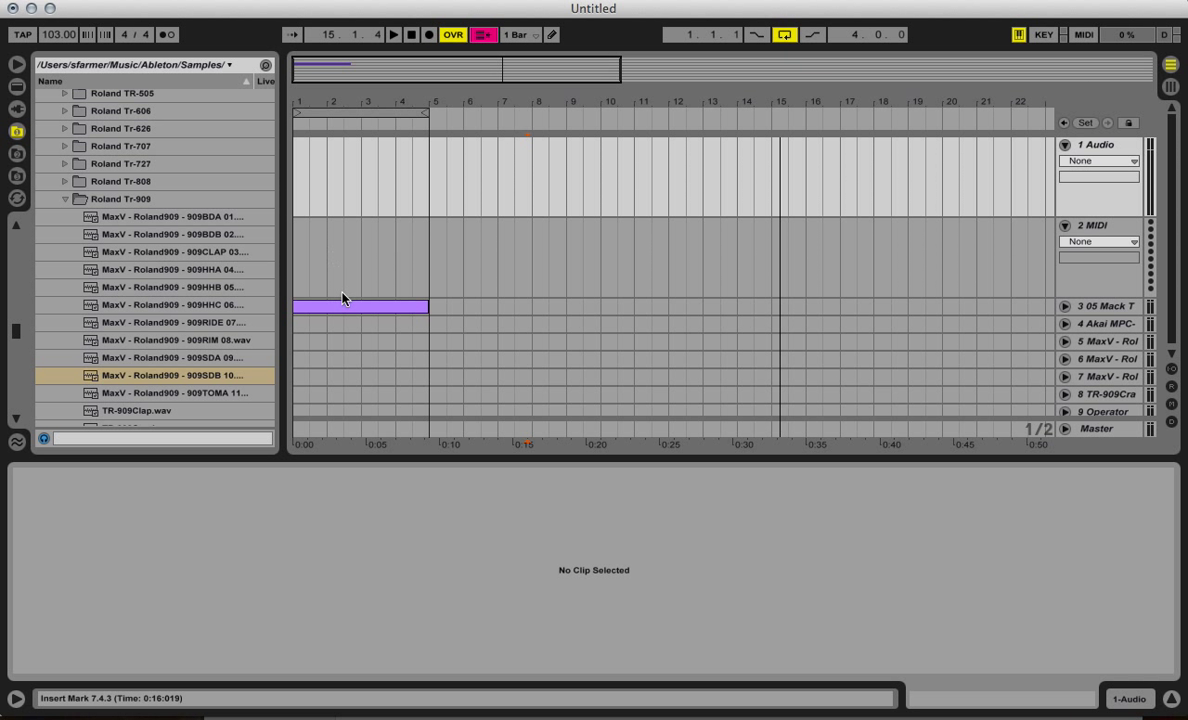
left_click(412, 306)
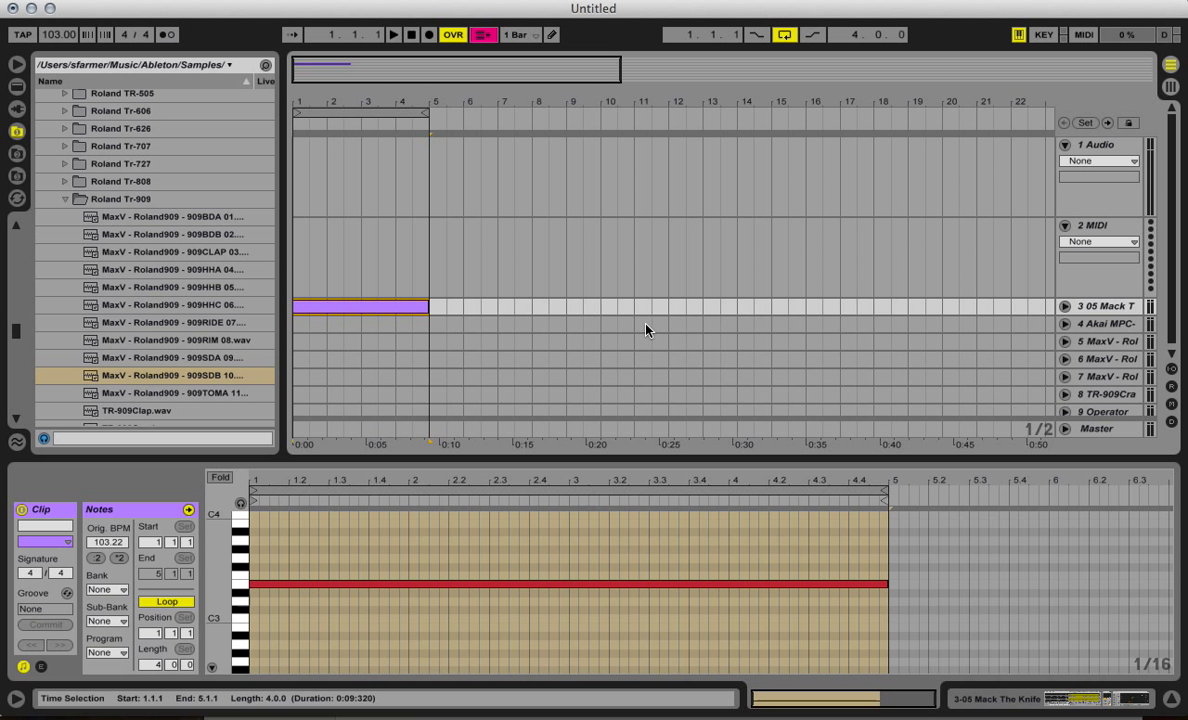
left_click(1172, 89)
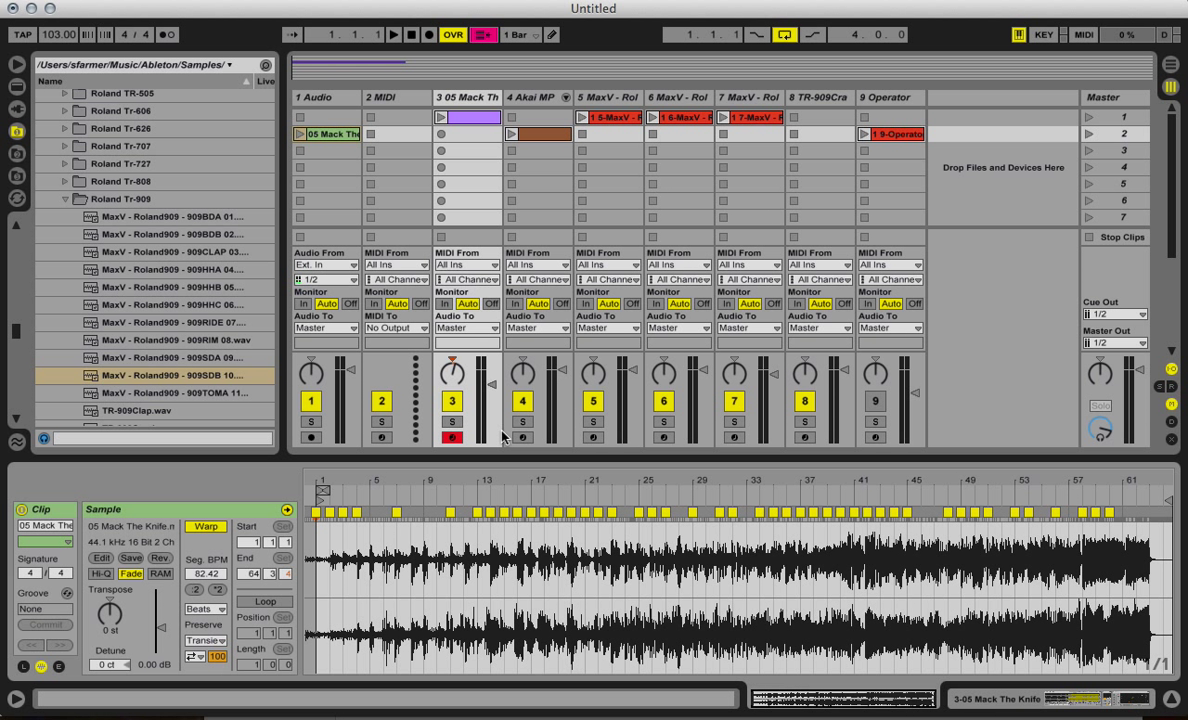
mouse_move(1004, 695)
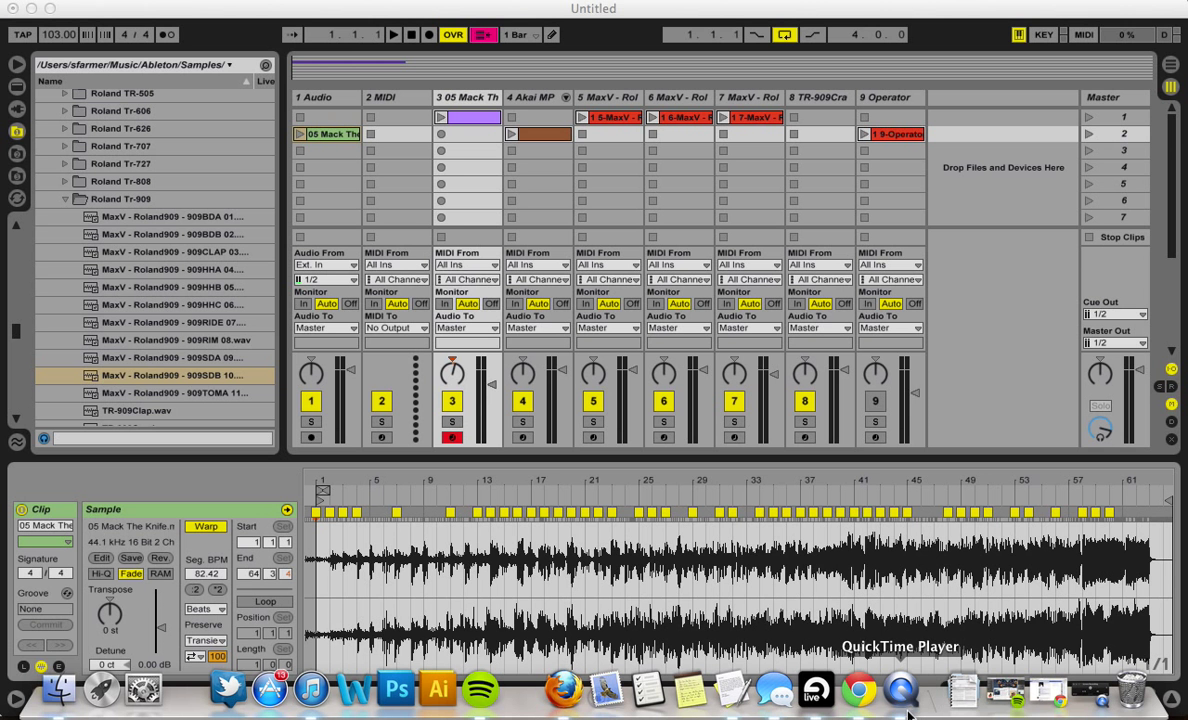